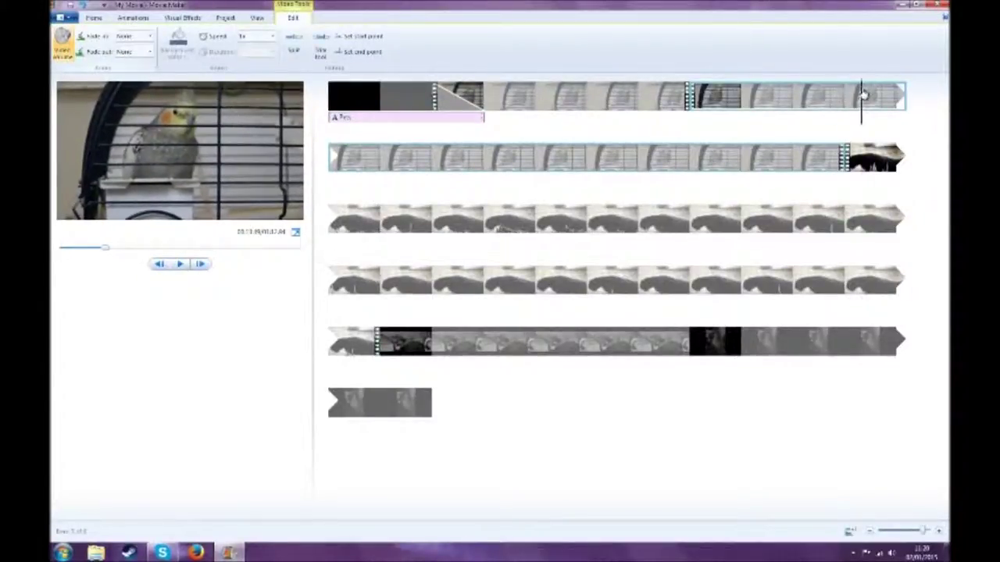
Step: Split the bird cage clip at the playhead, then remove a clip and undo the removal
right_click(816, 94)
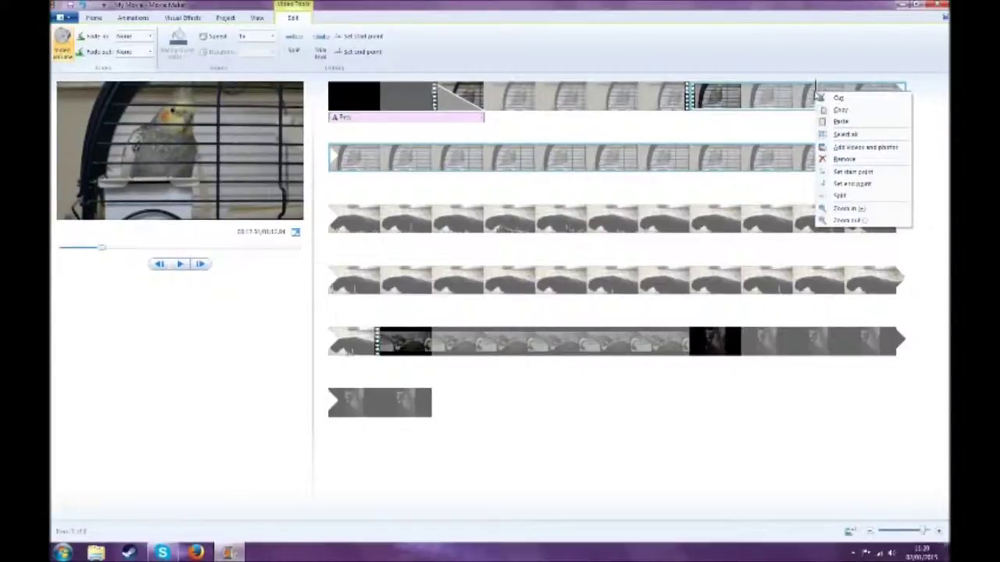
click(839, 195)
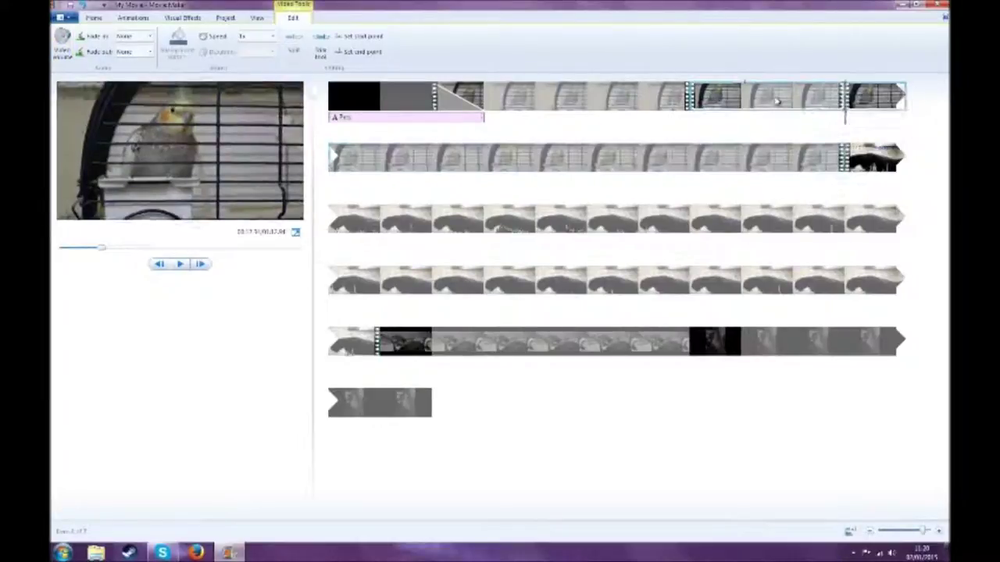
right_click(777, 98)
click(804, 162)
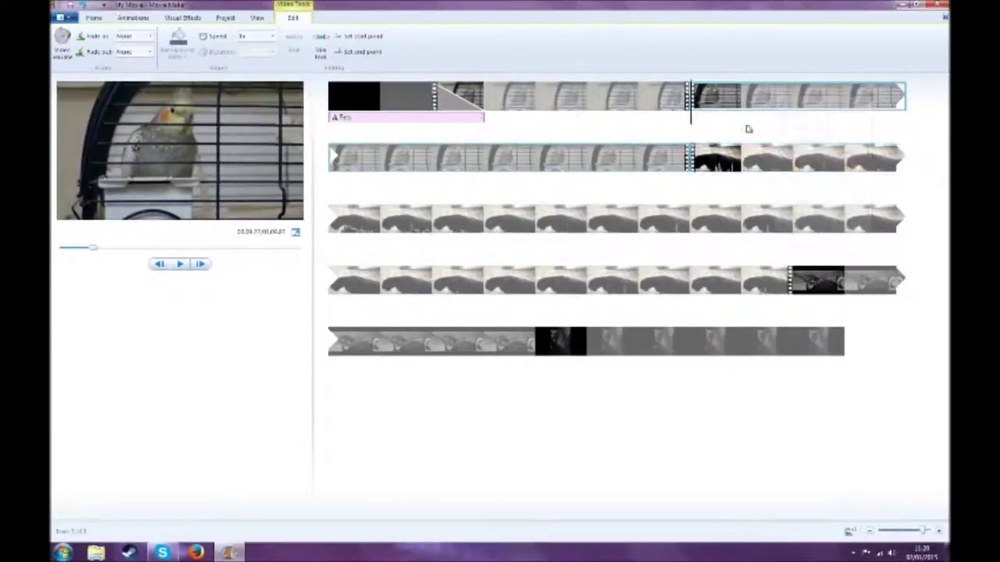
click(84, 4)
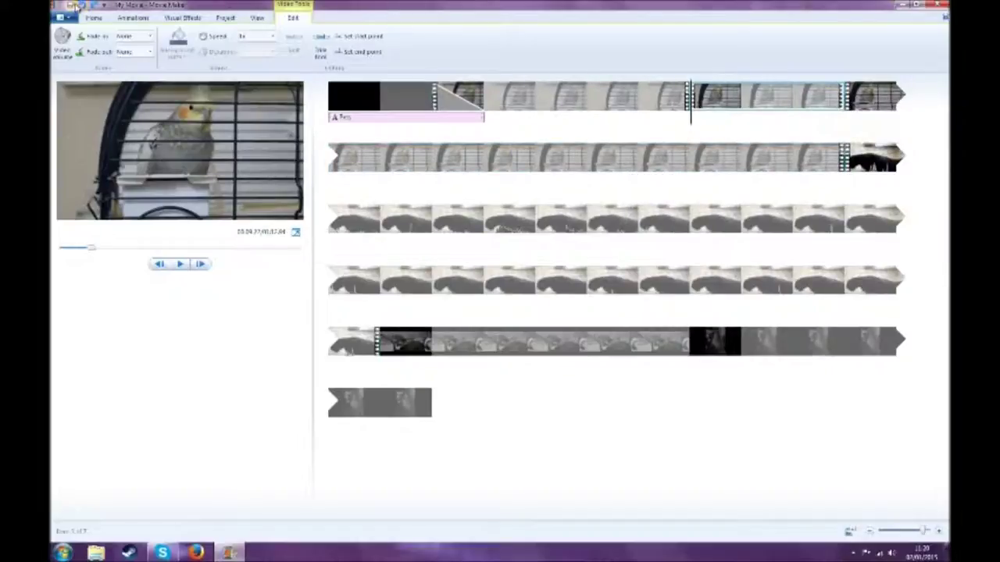
click(773, 96)
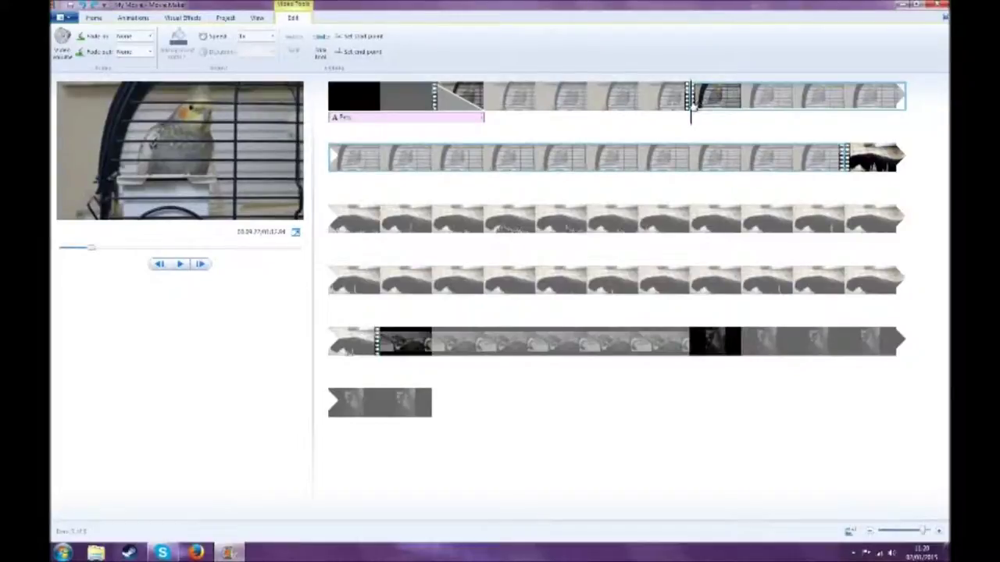
Step: Trim the spanning bird clip so it ends at the new playhead position with Set end point
drag(690, 113, 824, 117)
right_click(828, 98)
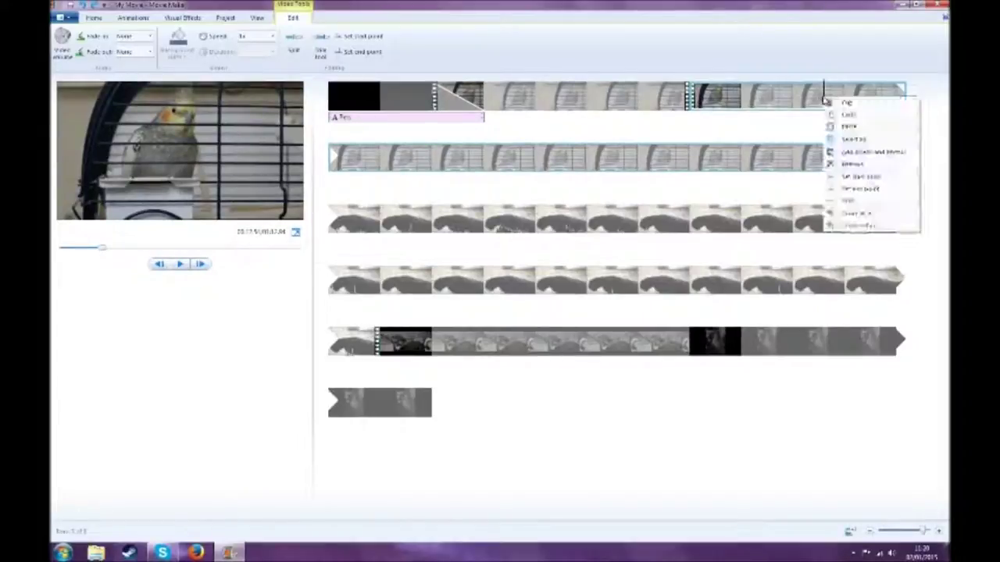
click(858, 178)
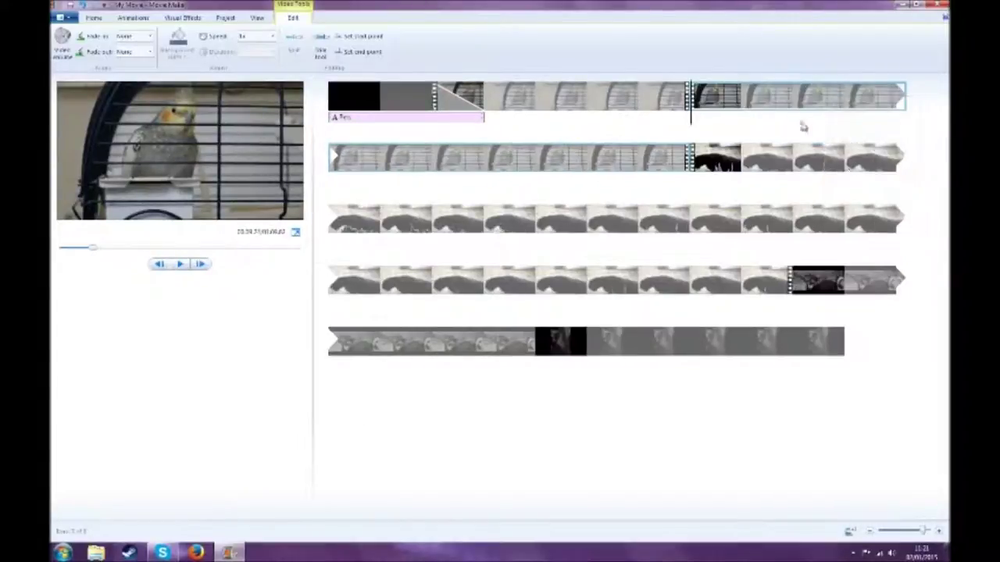
mouse_move(711, 108)
click(724, 110)
Step: Split the late first-row bird clip at a new playhead position
drag(732, 110, 849, 100)
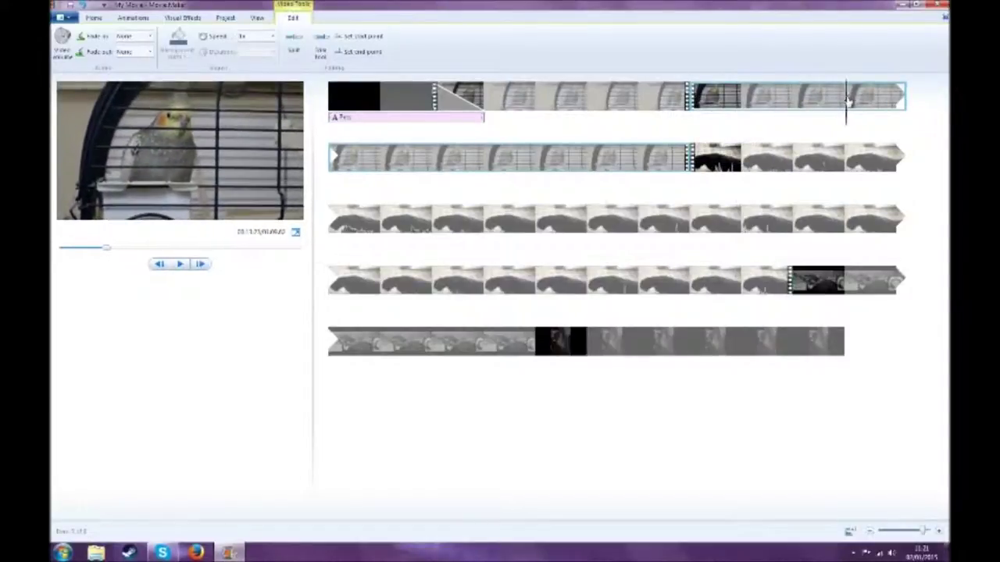
right_click(849, 93)
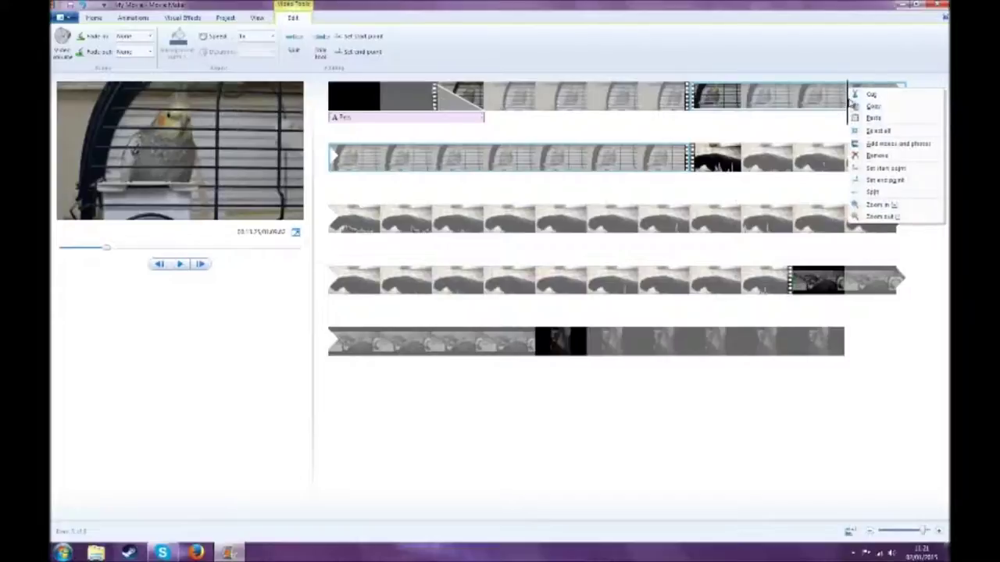
click(871, 192)
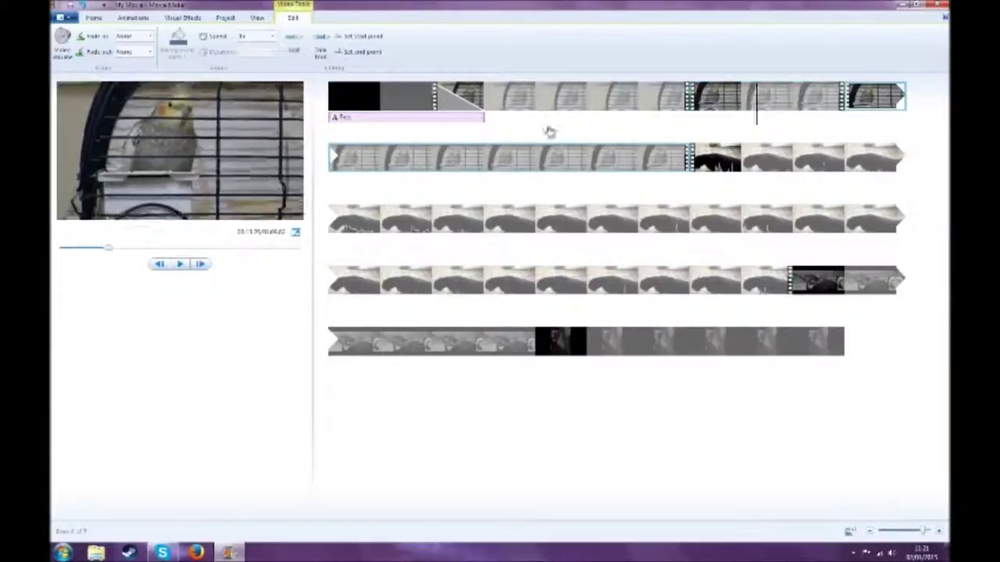
Step: Trim the row-two clip with Set start point so it begins at the playhead
click(333, 160)
mouse_move(368, 166)
mouse_down()
mouse_move(411, 166)
mouse_move(368, 166)
mouse_up()
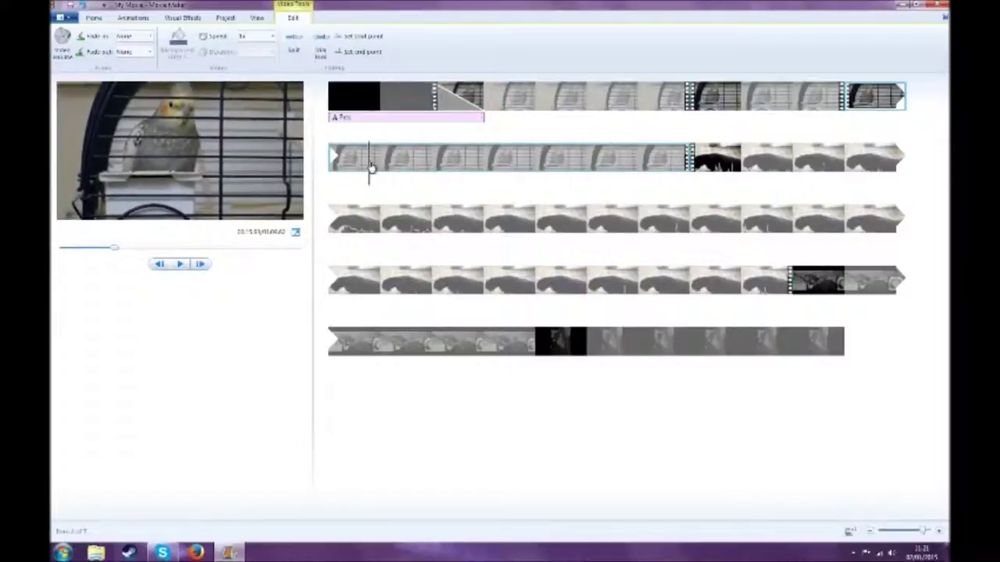
right_click(370, 159)
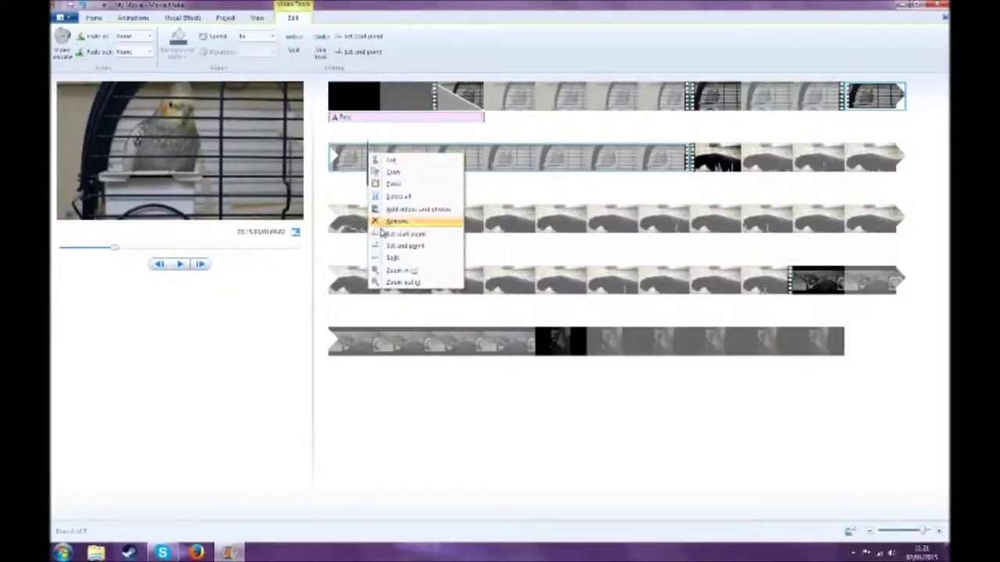
click(406, 232)
Step: Preview the movie from just before the split in row one
right_click(835, 102)
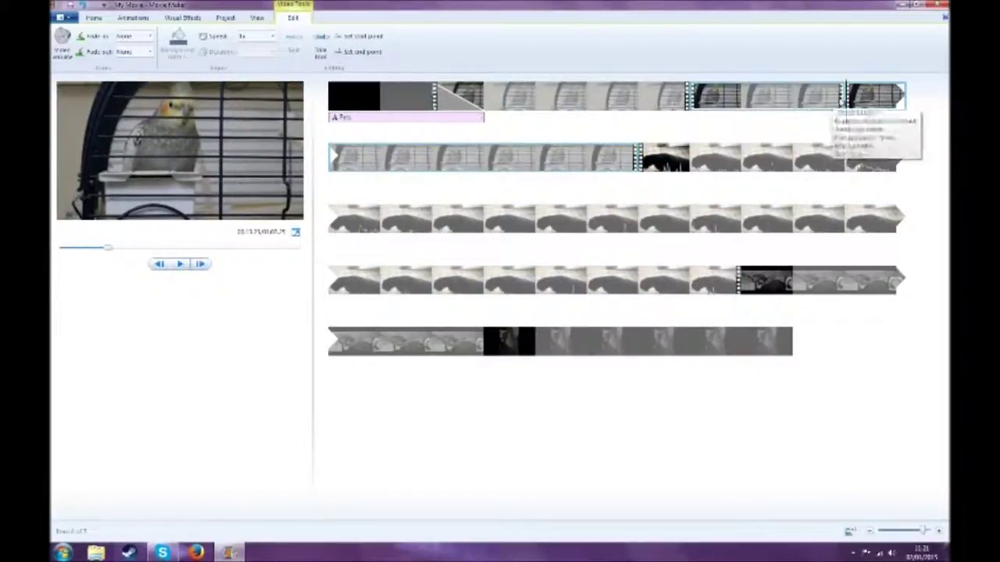
click(656, 101)
click(623, 106)
key(space)
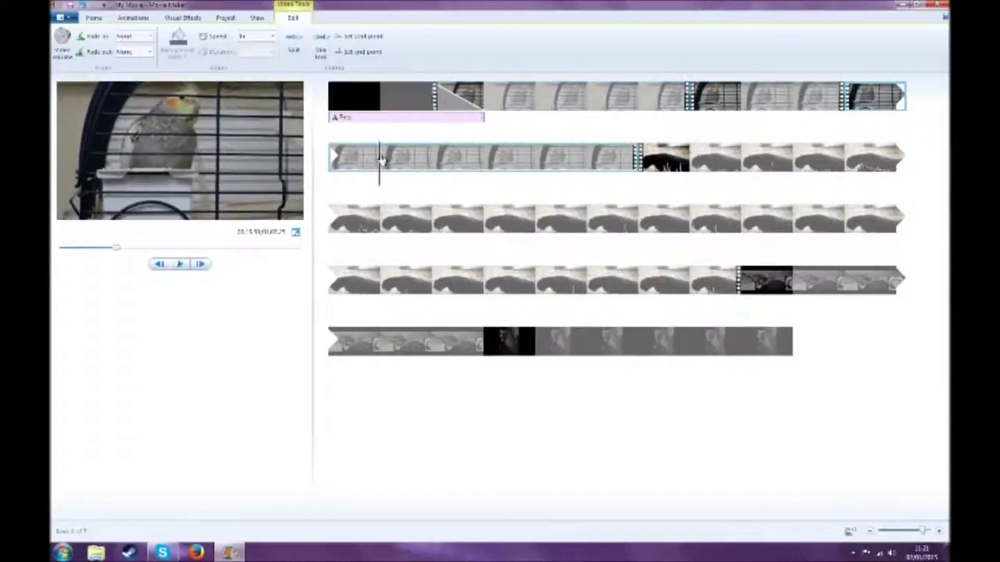
click(617, 116)
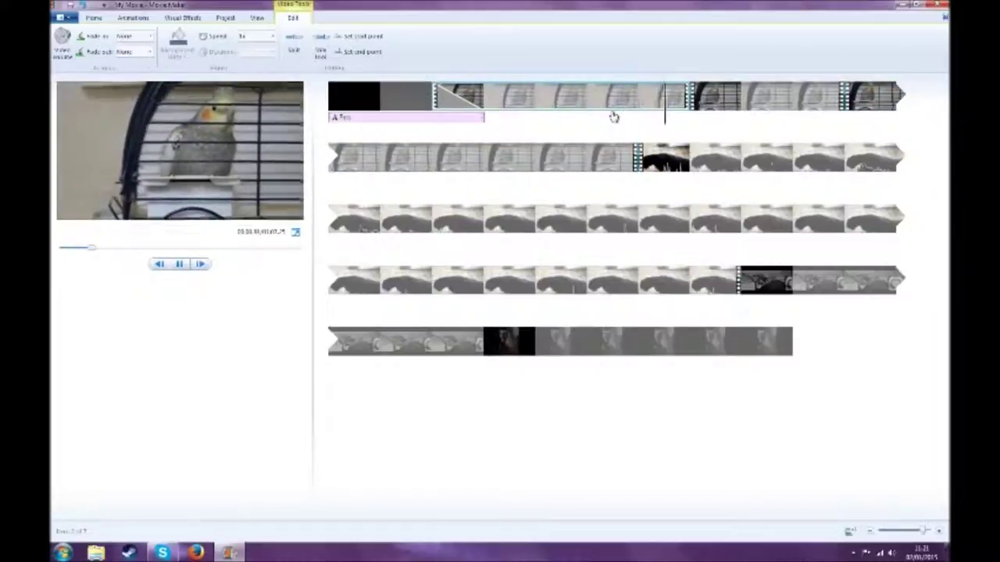
key(space)
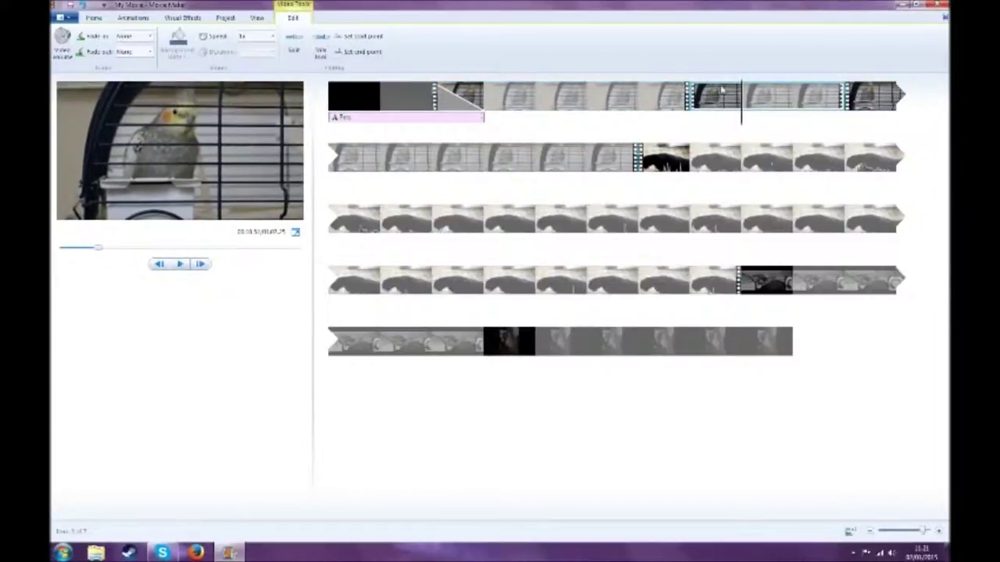
Step: Scrub through row two, then replay and step through the cage clips ending row one
right_click(740, 102)
key(Escape)
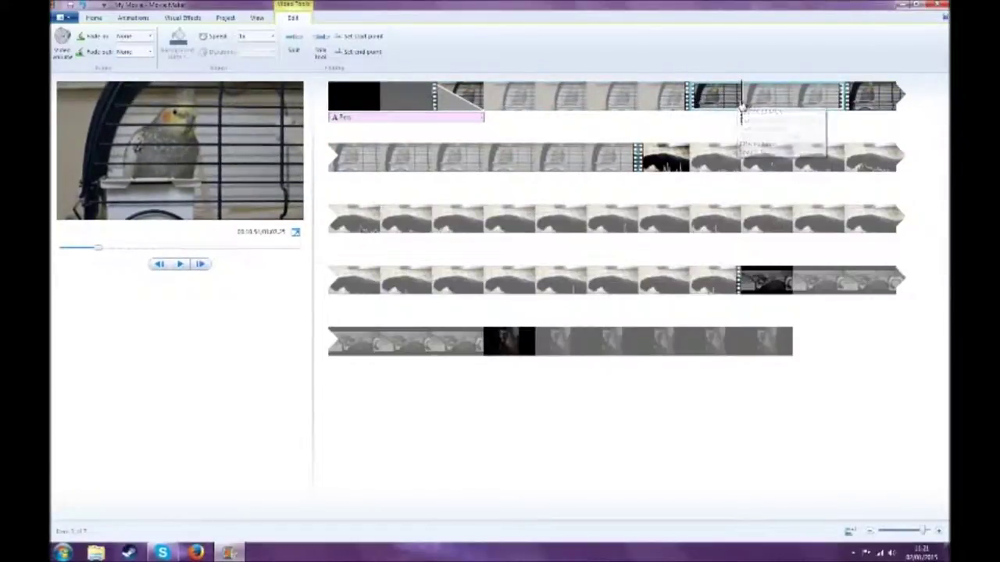
click(336, 175)
drag(349, 178, 547, 168)
click(632, 115)
key(space)
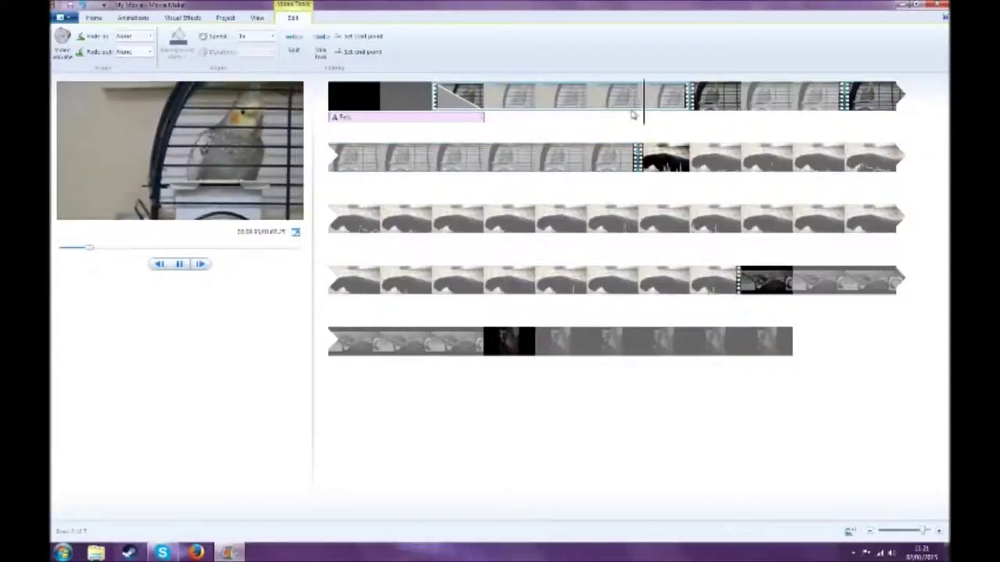
click(720, 103)
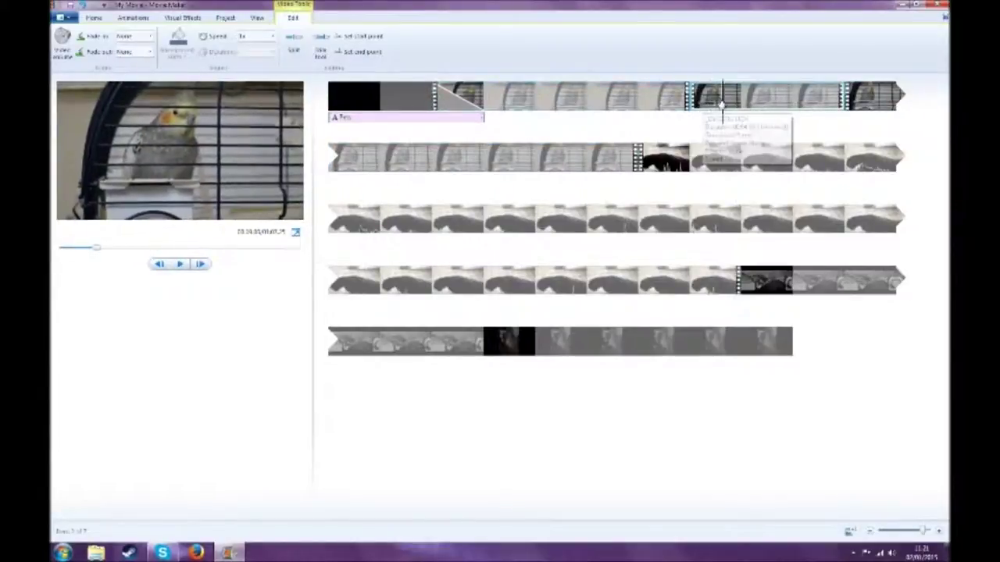
click(677, 102)
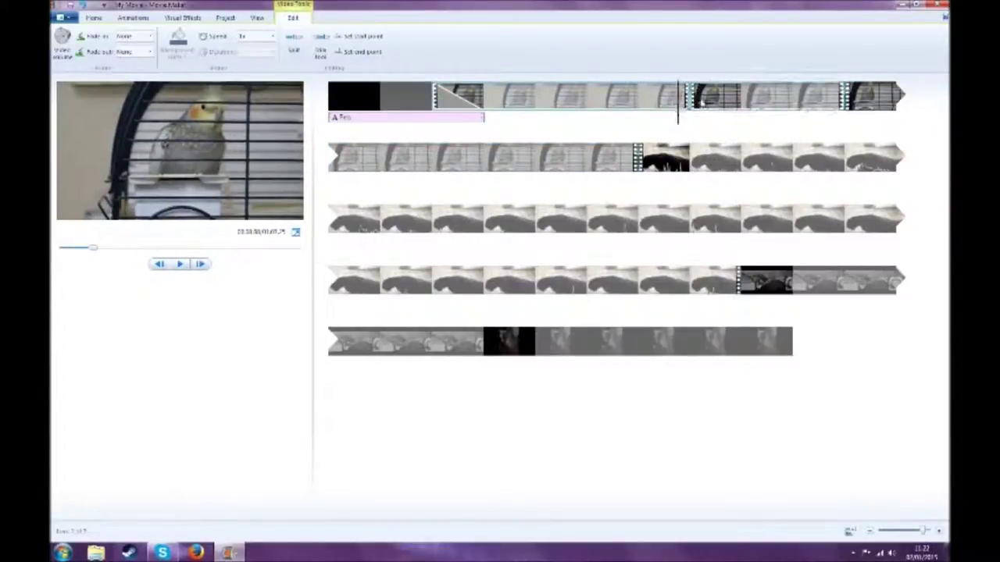
click(640, 102)
Step: Apply a crossfade transition to the late first-row bird clip from the Transitions gallery
click(743, 99)
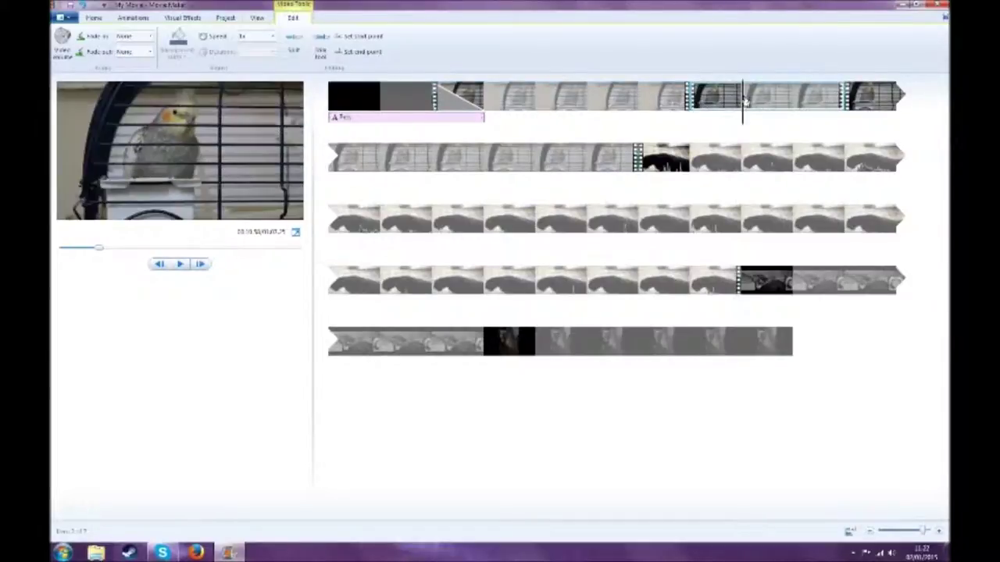
click(133, 18)
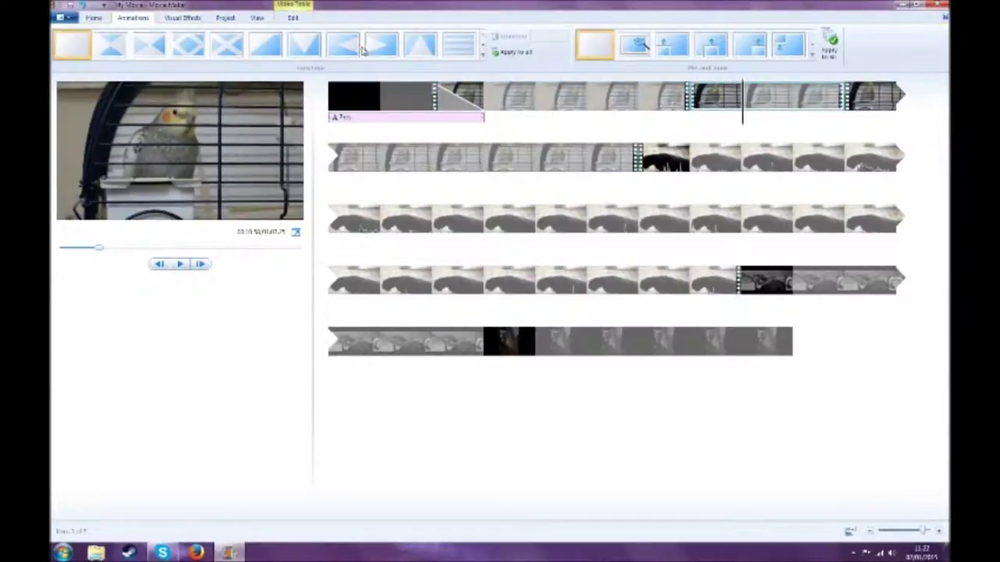
click(483, 45)
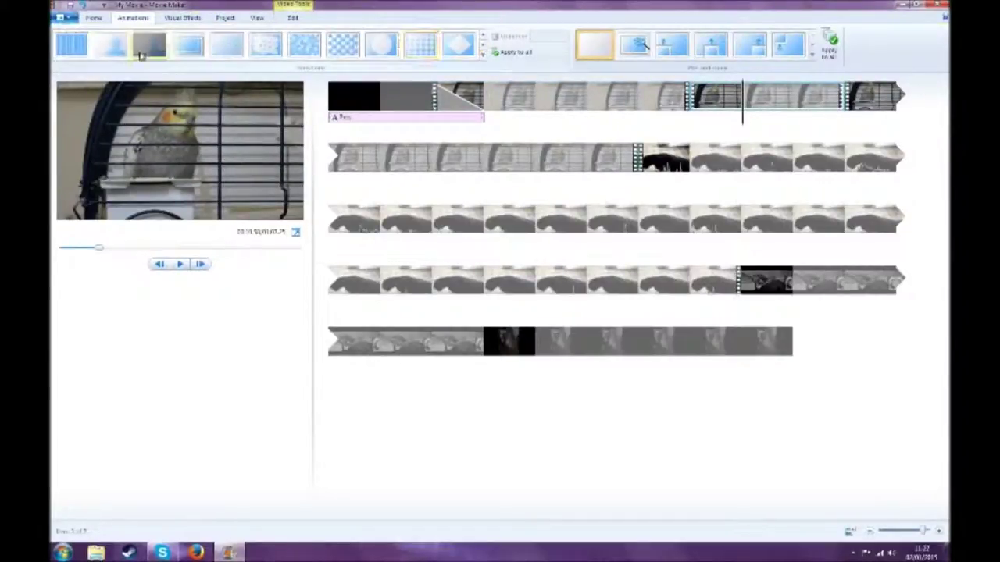
click(114, 47)
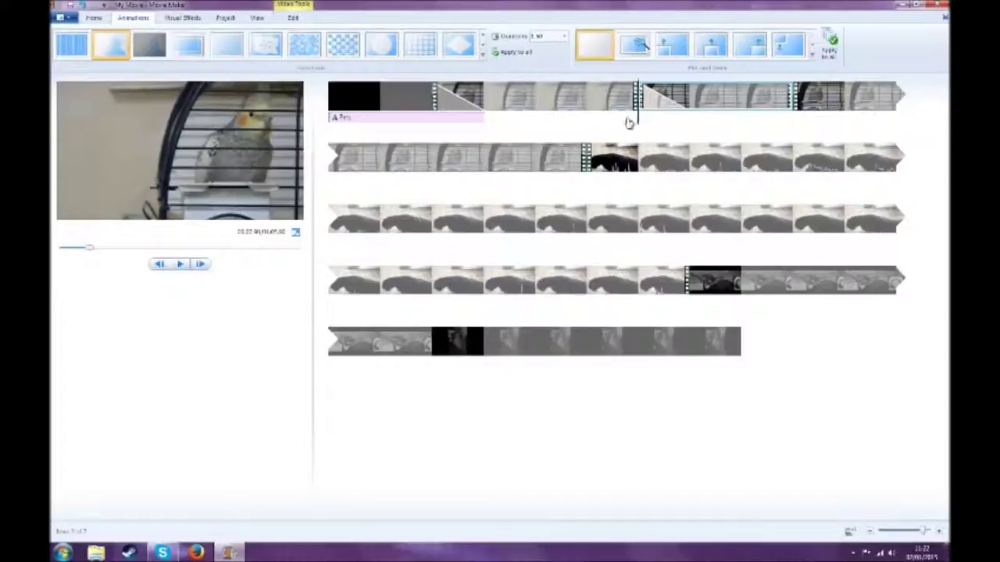
Step: Preview the new crossfade and select the last clip of the first row
click(605, 123)
key(space)
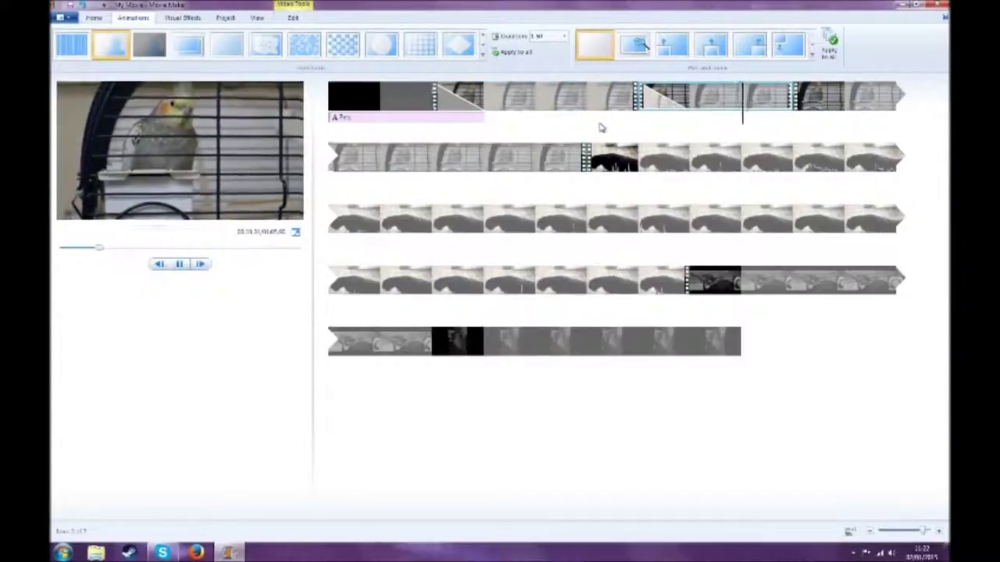
click(806, 107)
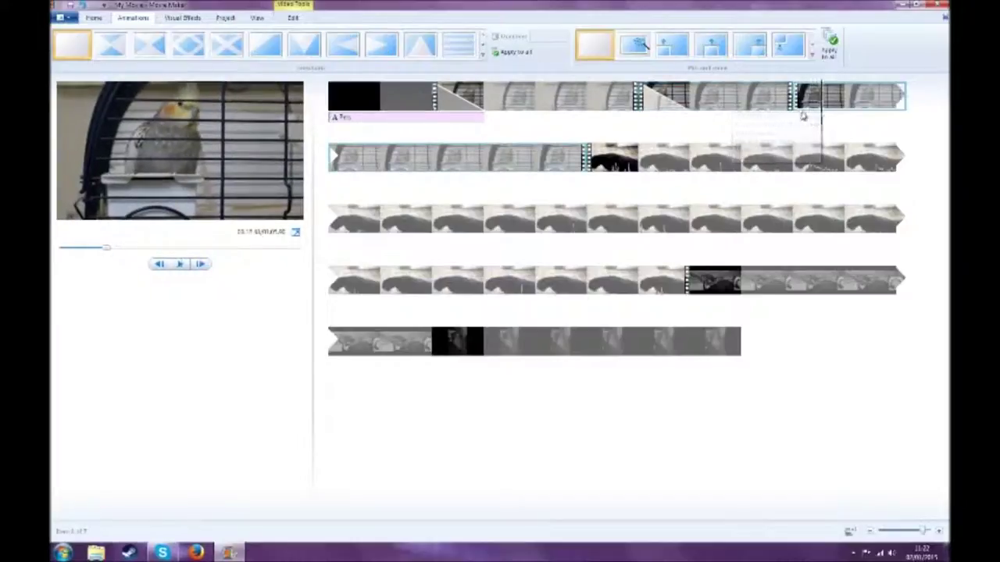
Step: Give the caged parrot clip a diagonal transition lasting 1.50 seconds and preview it
click(267, 46)
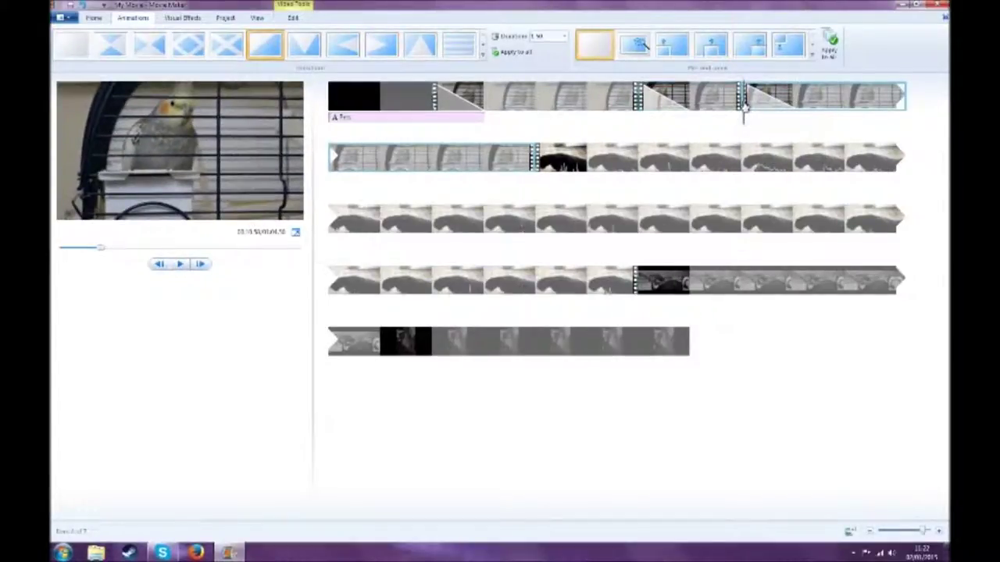
key(space)
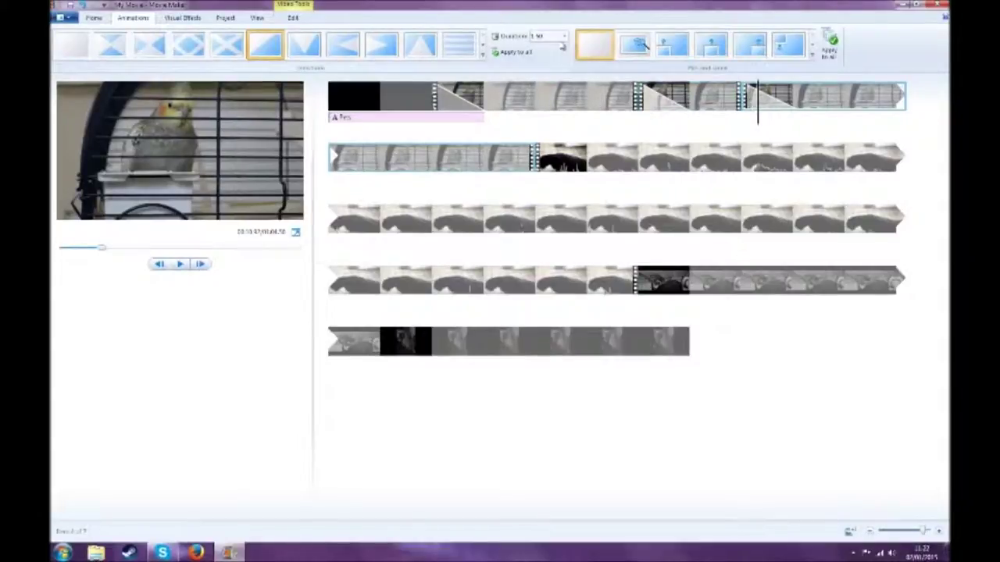
click(566, 37)
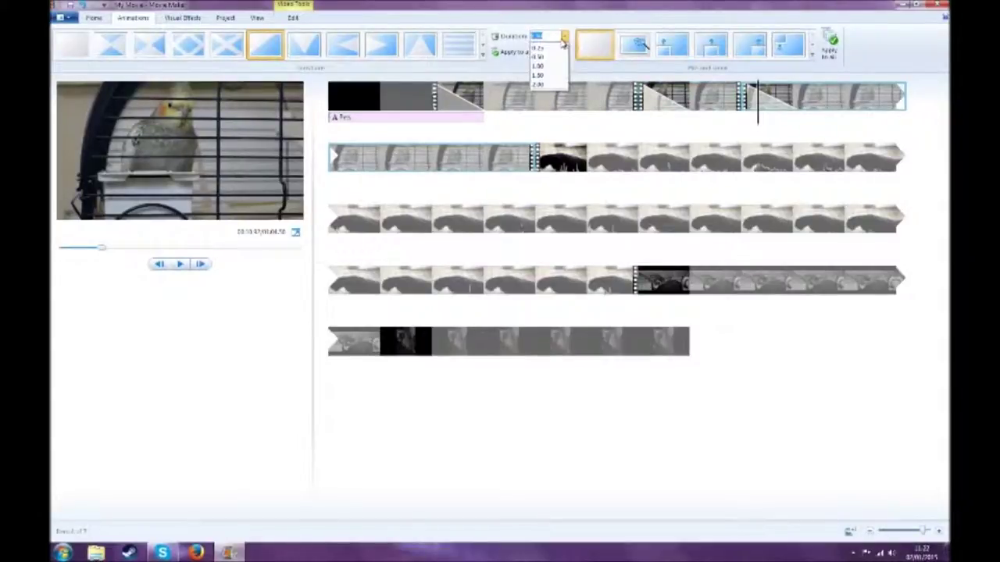
click(540, 75)
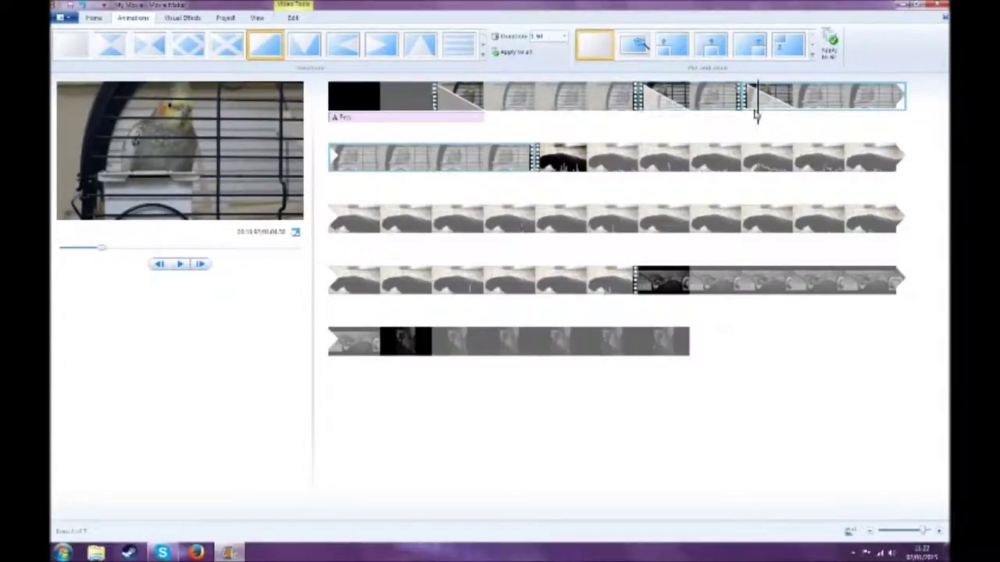
key(space)
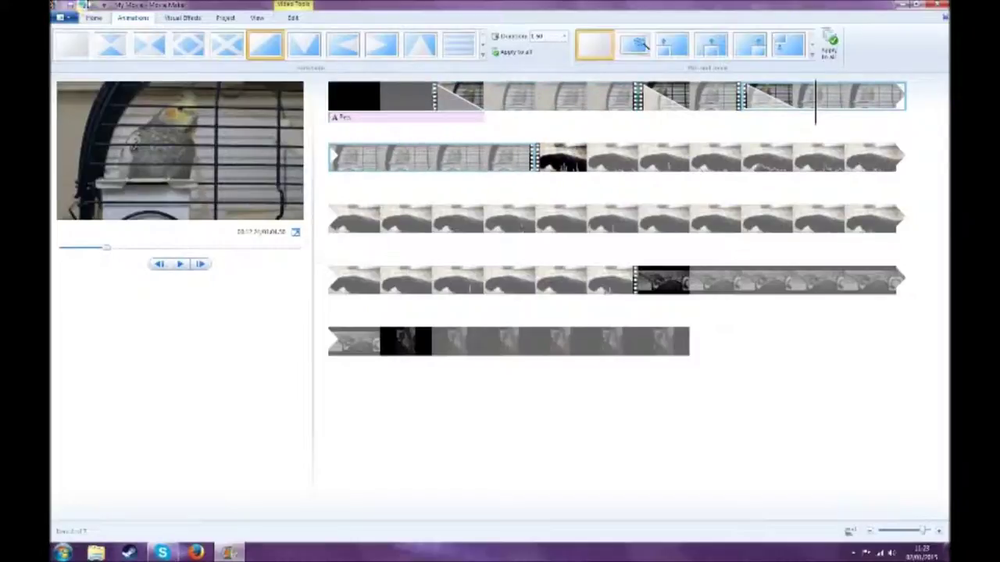
click(70, 5)
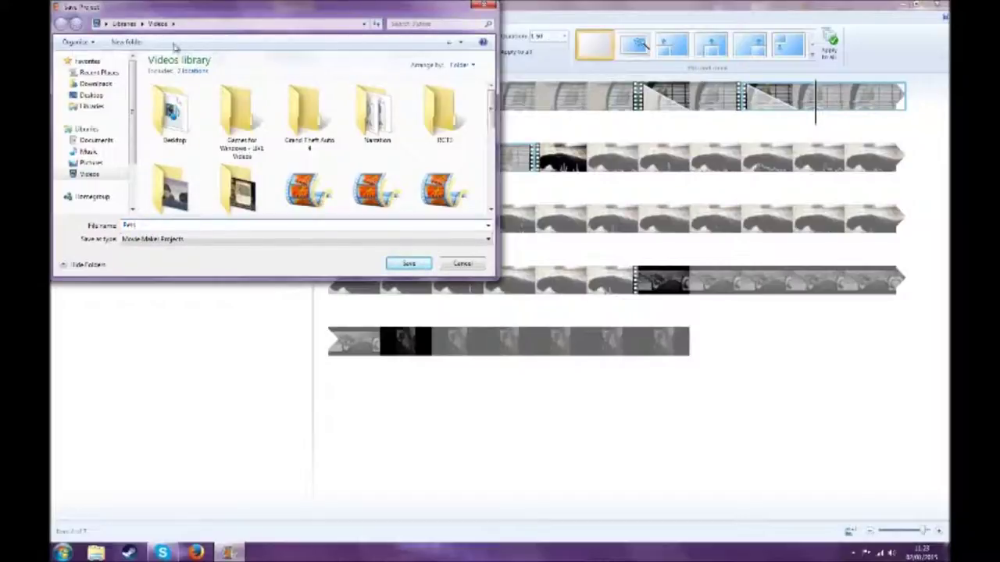
Step: Confirm the name Pets in the Save Project dialog to save the project
click(409, 264)
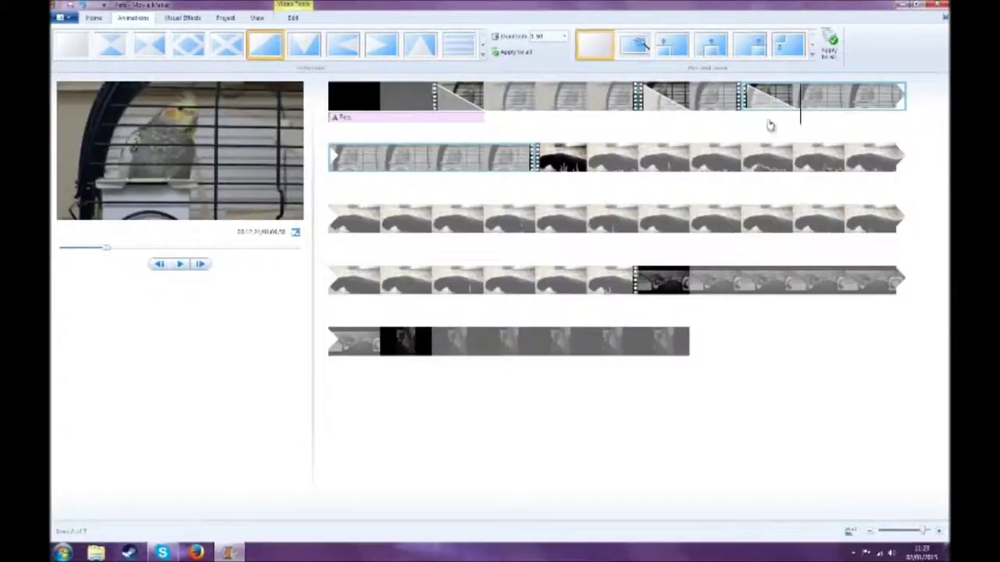
click(496, 156)
Step: Drag the dark bird photo from the storyboard's end to just after the caged parrot clip
mouse_move(485, 154)
mouse_down()
mouse_move(415, 156)
mouse_move(565, 156)
mouse_move(496, 157)
mouse_up()
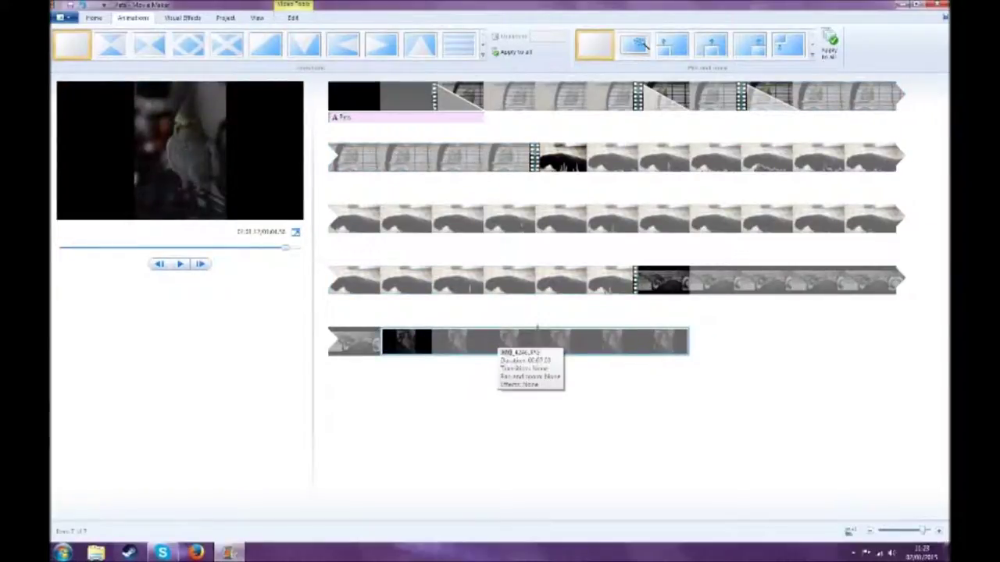
drag(566, 344, 537, 174)
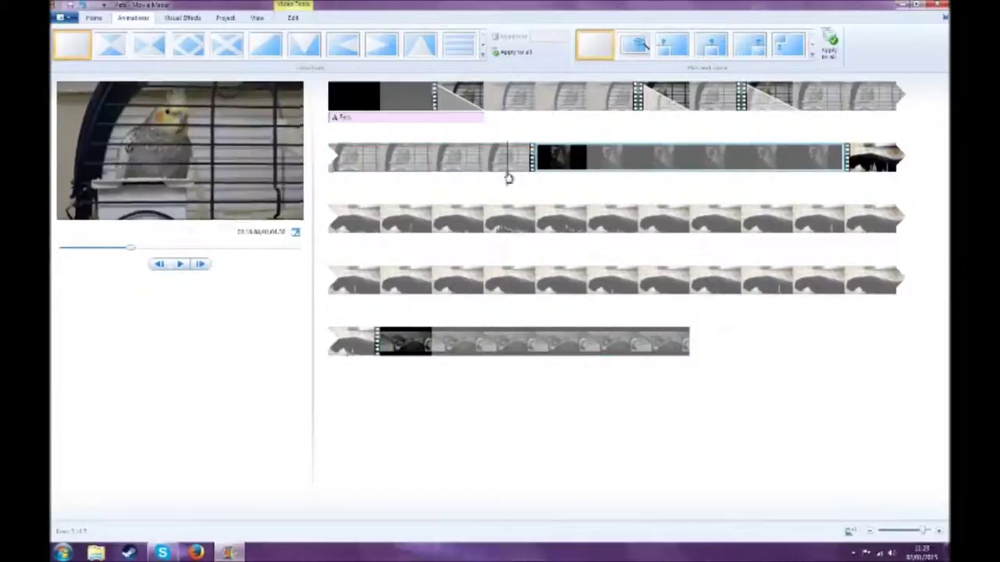
drag(653, 190, 524, 177)
Step: Apply the Diamond transition to the bird photo from the expanded Transitions gallery
click(523, 177)
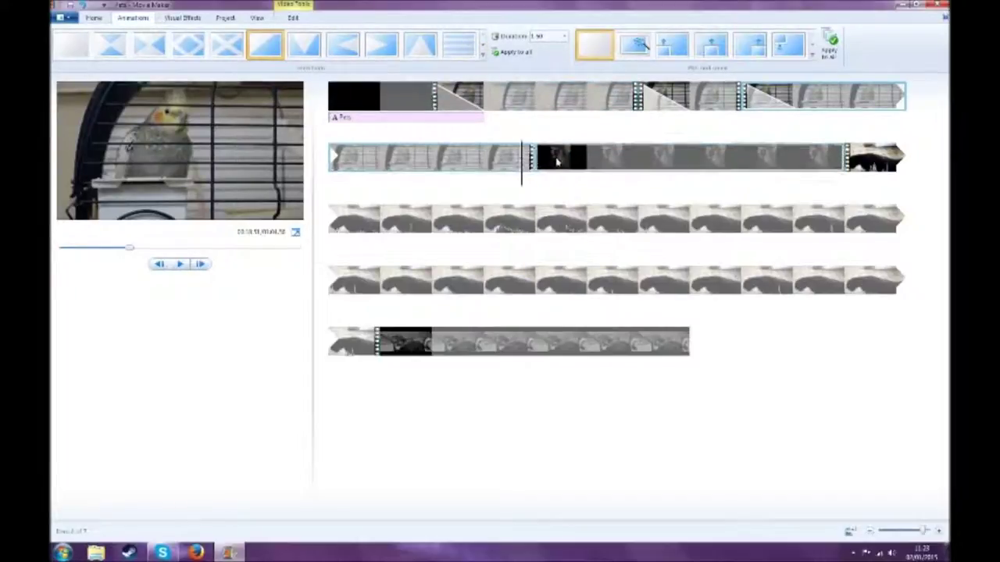
drag(628, 106, 537, 161)
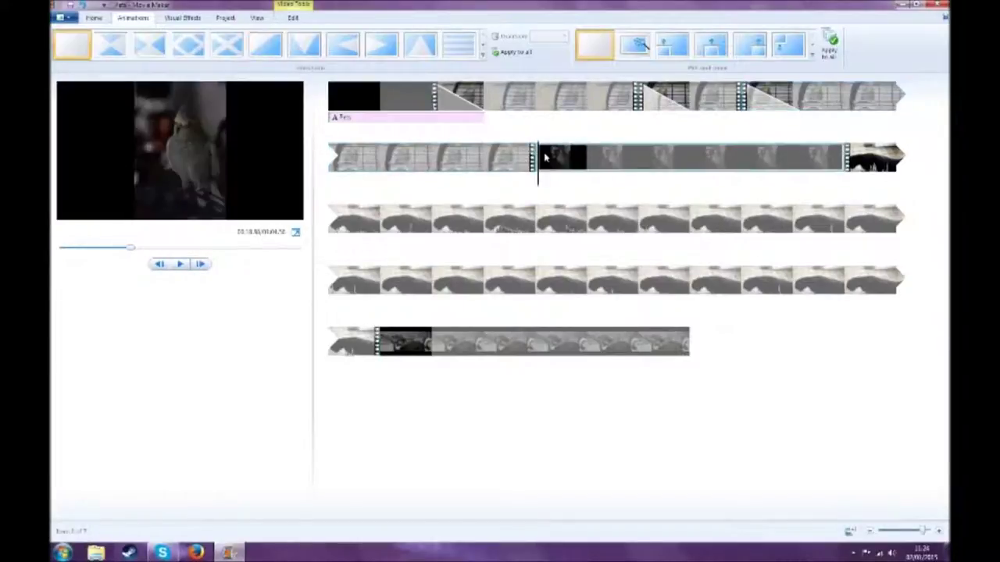
click(484, 48)
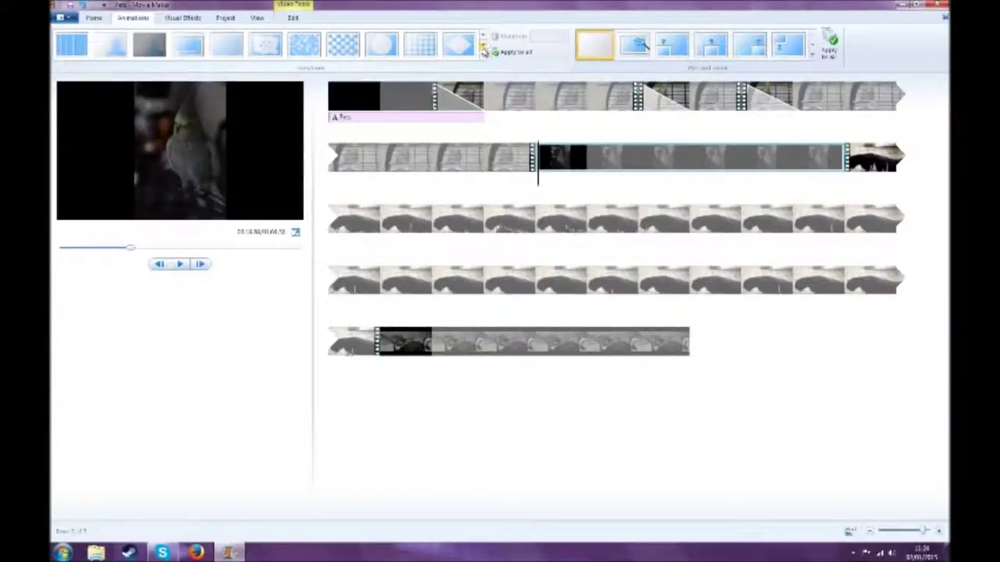
click(461, 46)
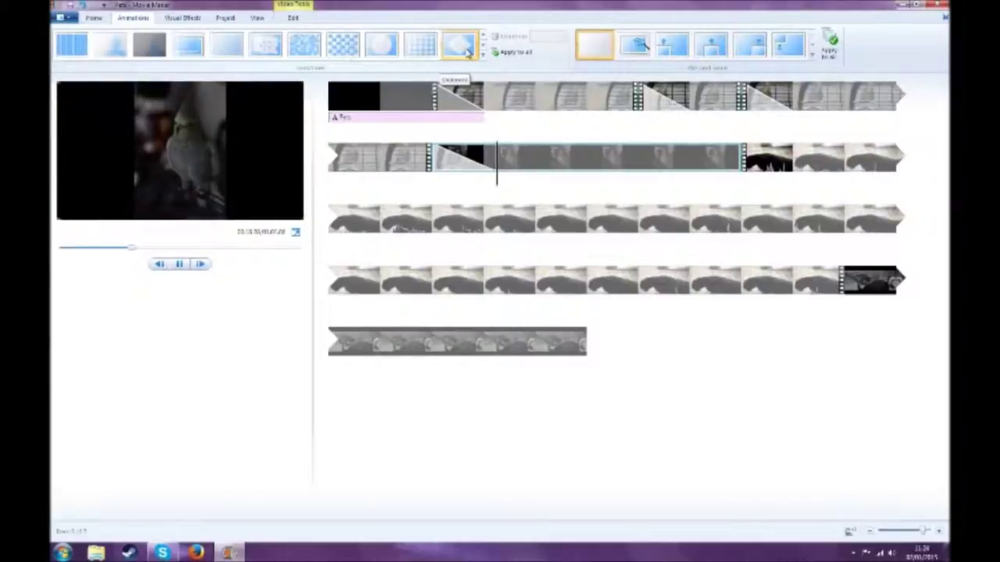
Step: Play and scrub through the Diamond transition into the bird photo
click(432, 166)
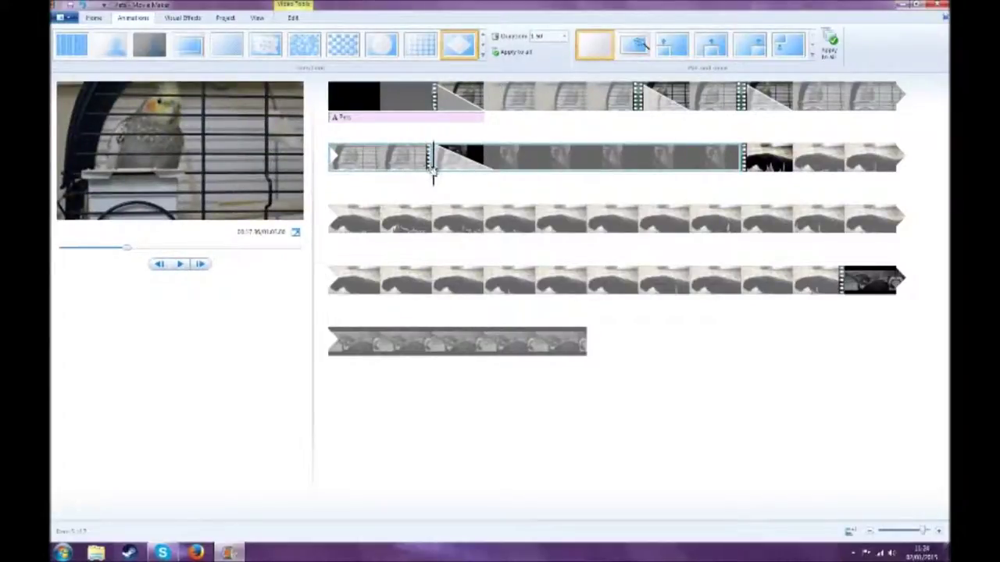
key(space)
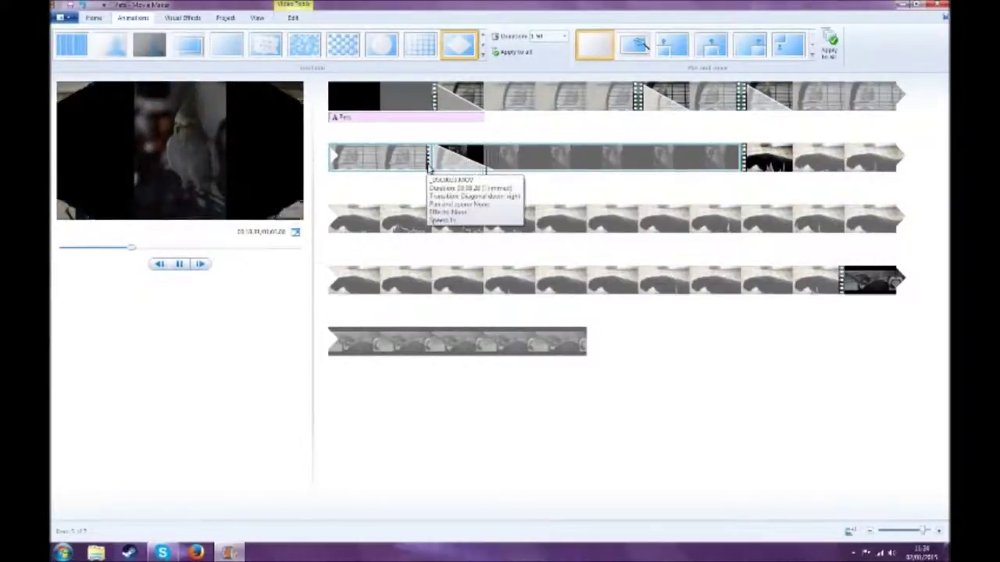
click(558, 170)
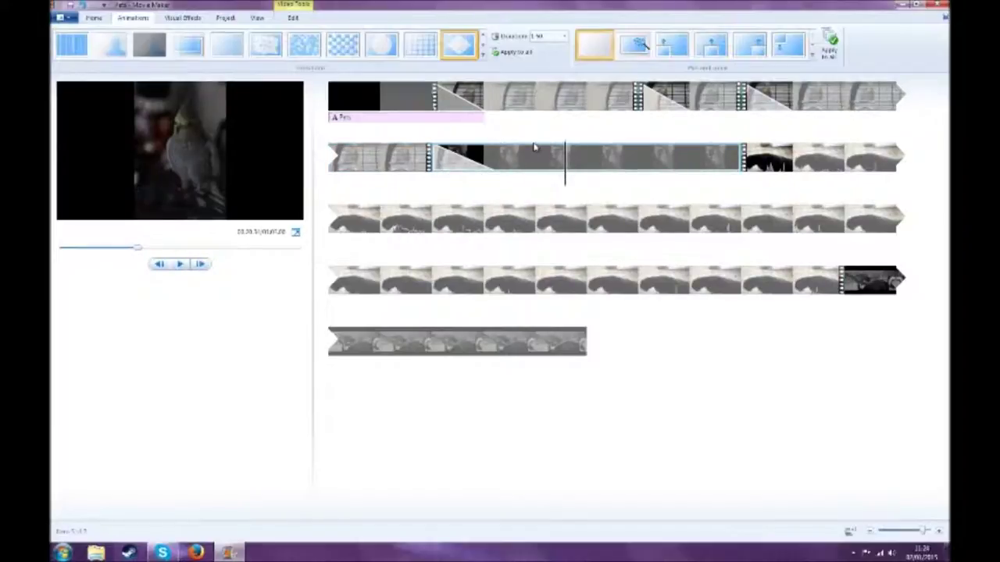
click(589, 164)
key(space)
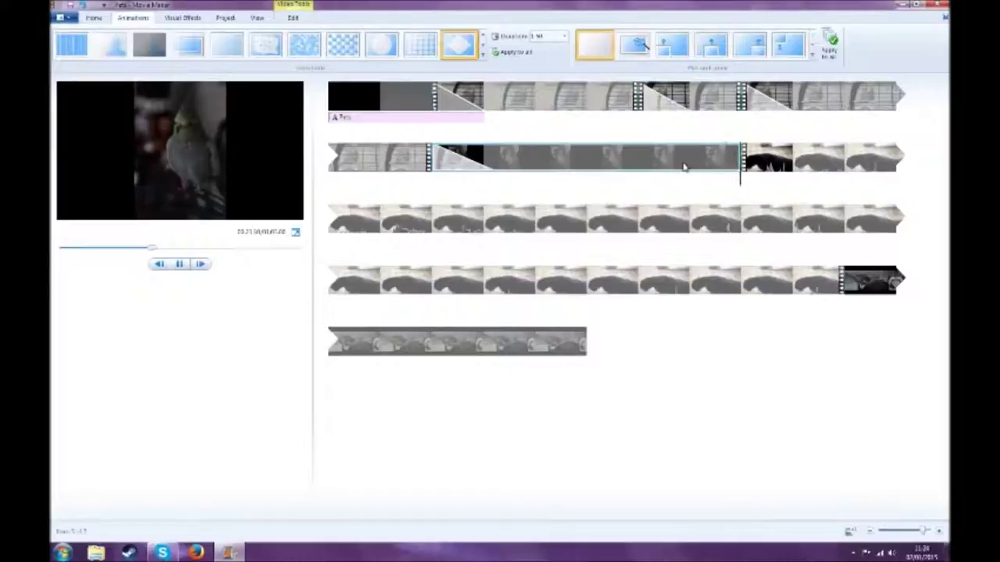
click(486, 160)
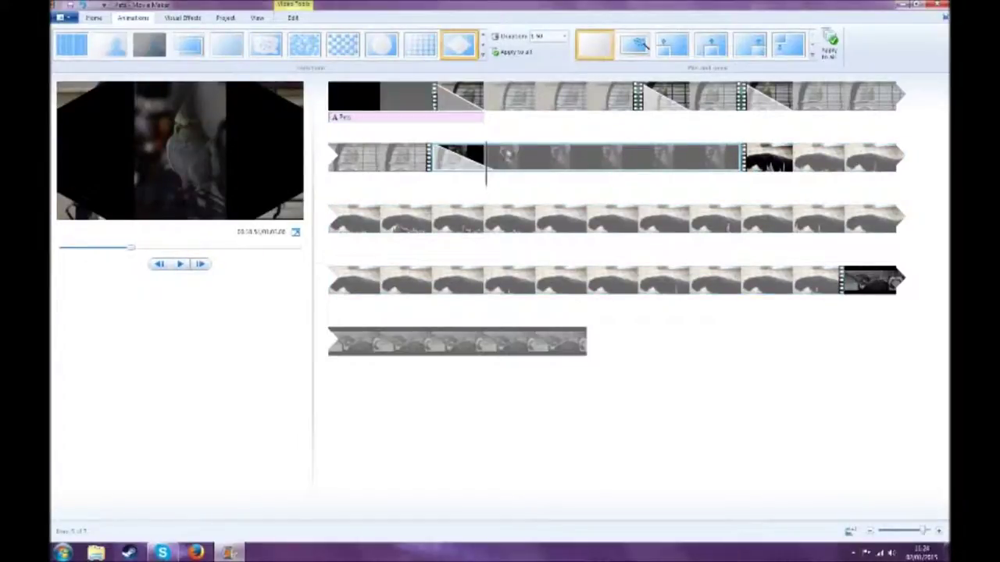
drag(488, 155, 559, 164)
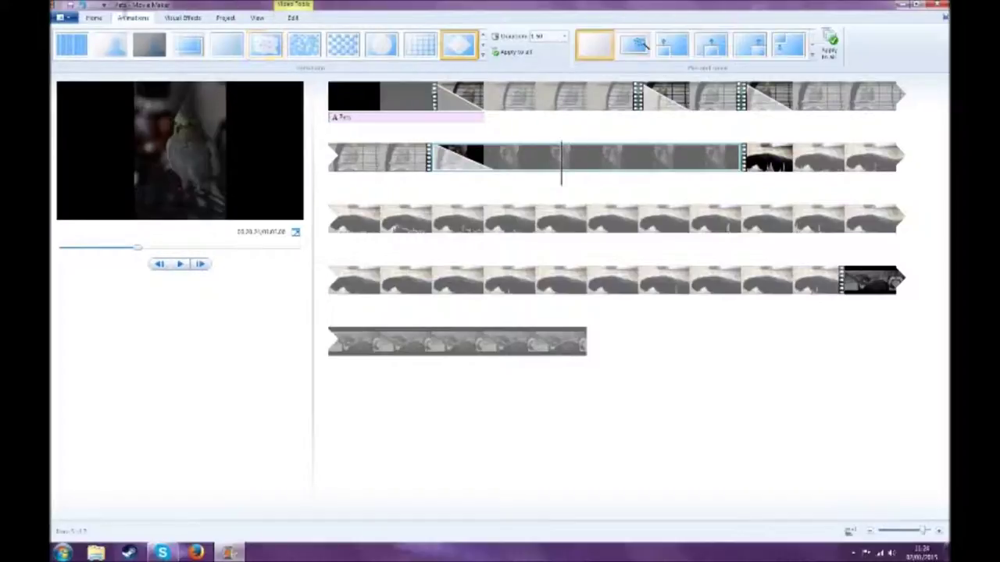
click(709, 45)
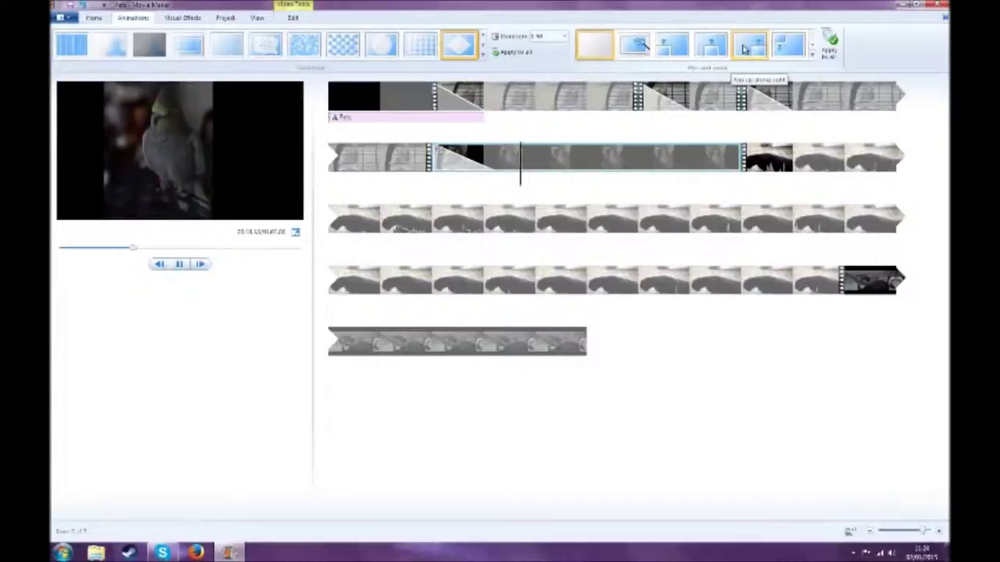
Step: Apply the Pan up effect to the bird photo and play it in the preview
click(537, 157)
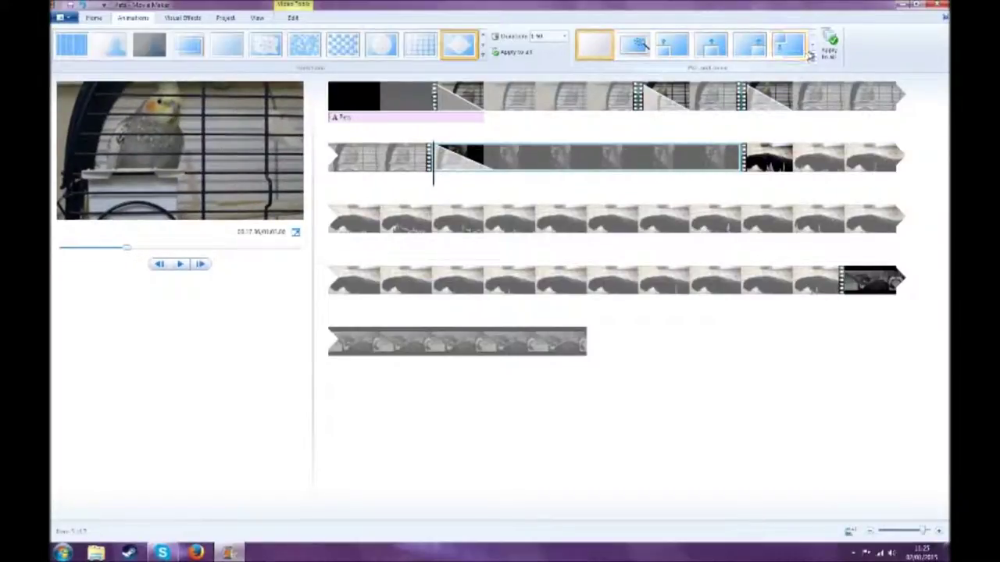
click(535, 158)
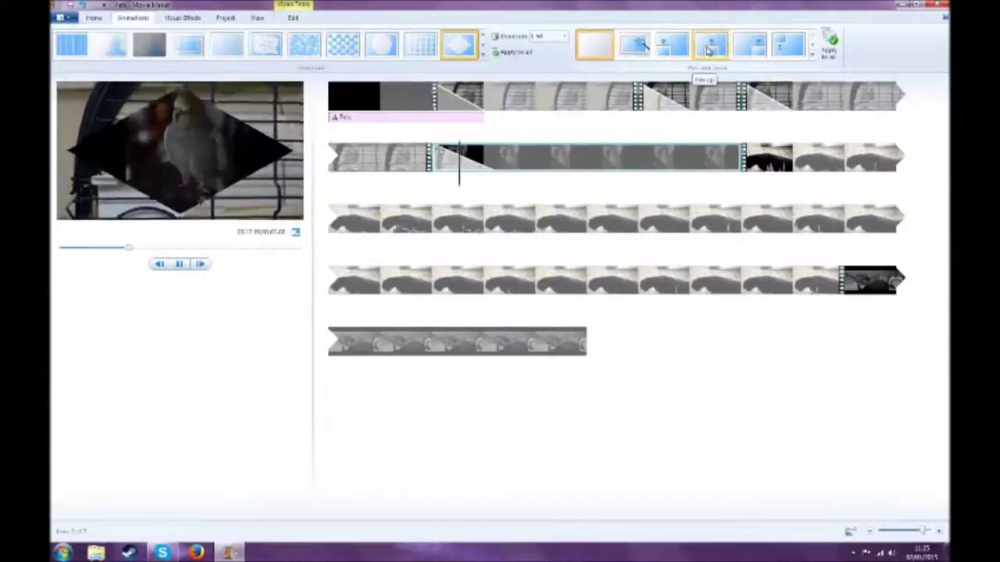
click(709, 49)
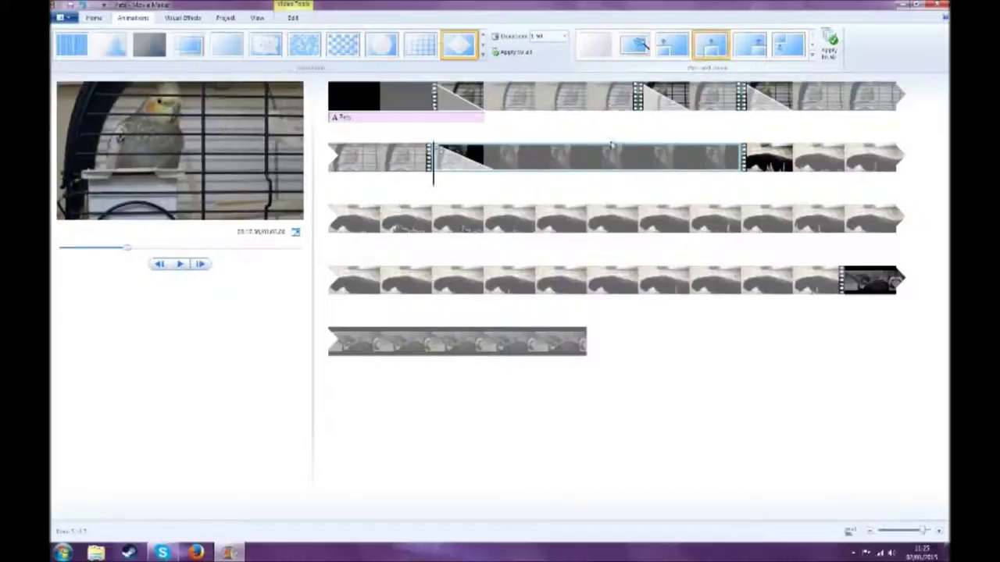
key(space)
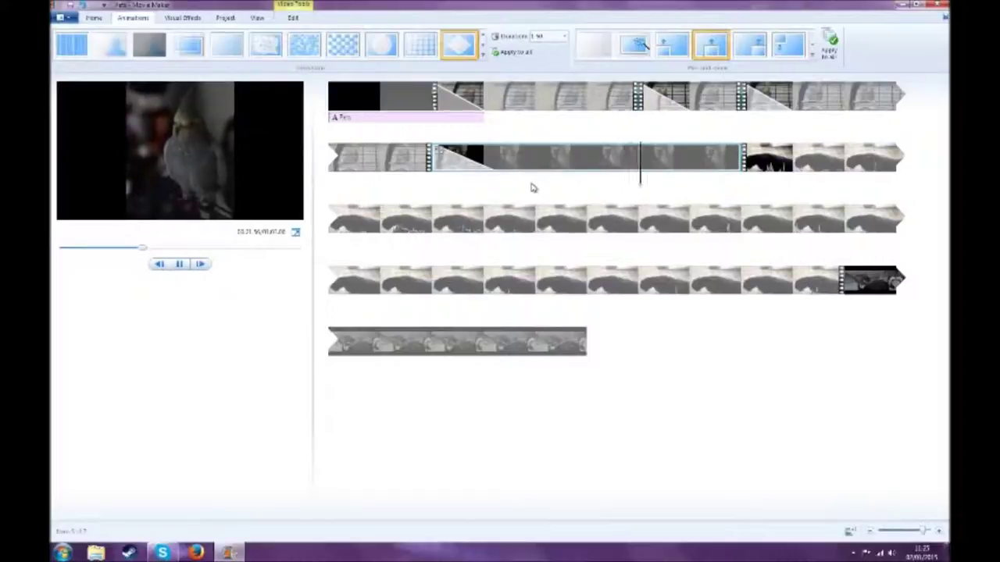
key(space)
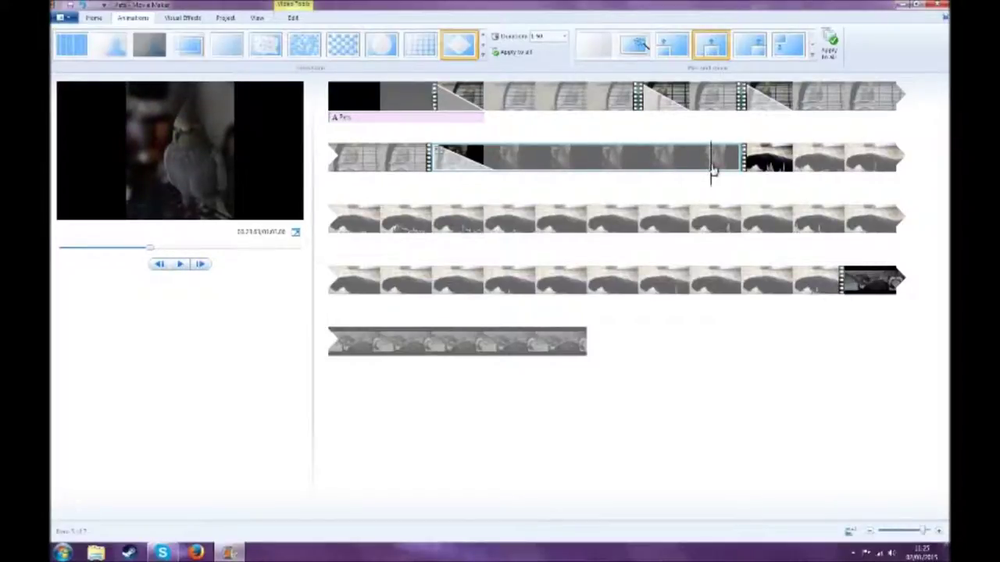
click(373, 121)
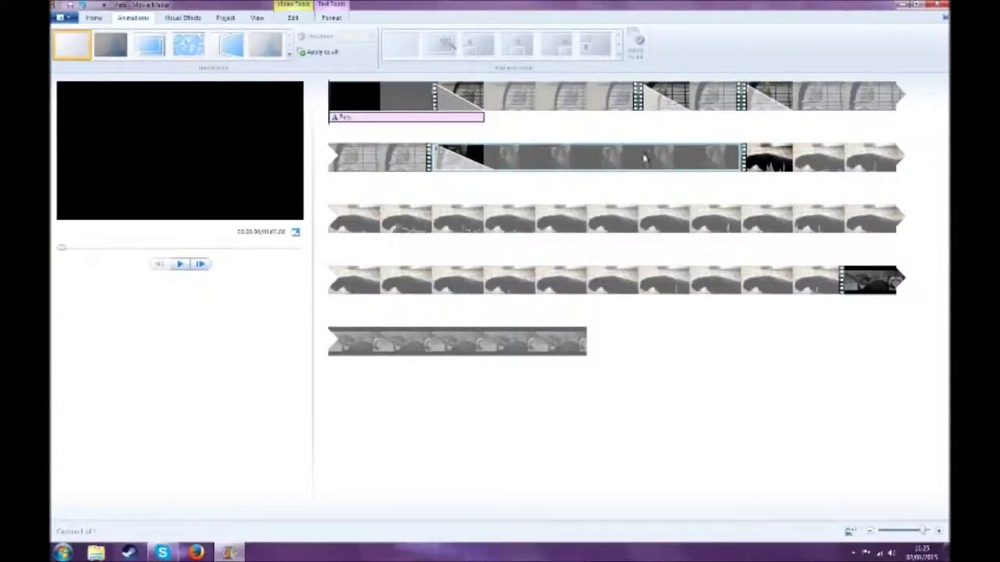
Step: Play the opening Pets title clip and skim forward to the parrot clip
click(376, 99)
key(space)
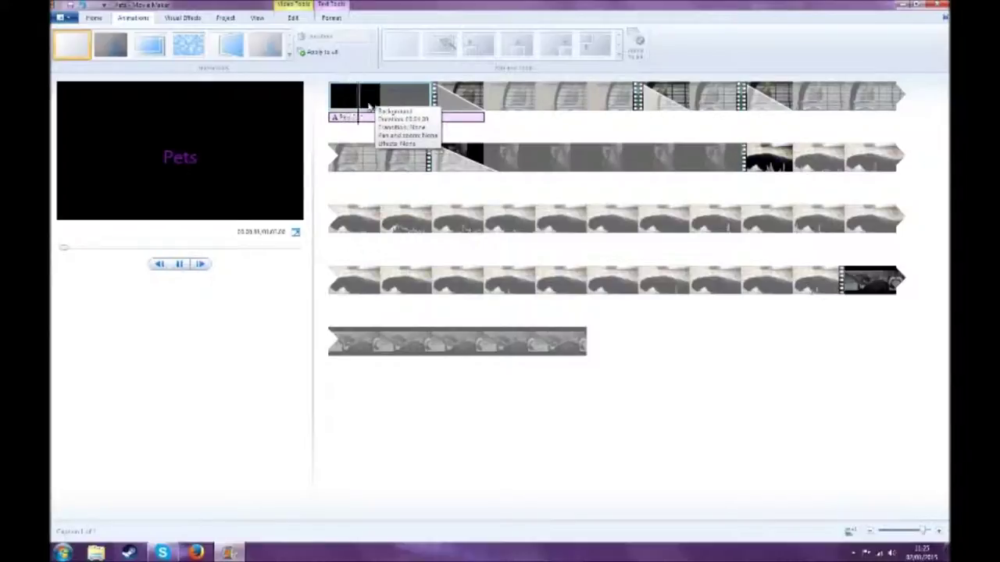
drag(361, 106, 491, 123)
Step: Place the playhead in the parrot clip and return to the Home tab commands
click(487, 101)
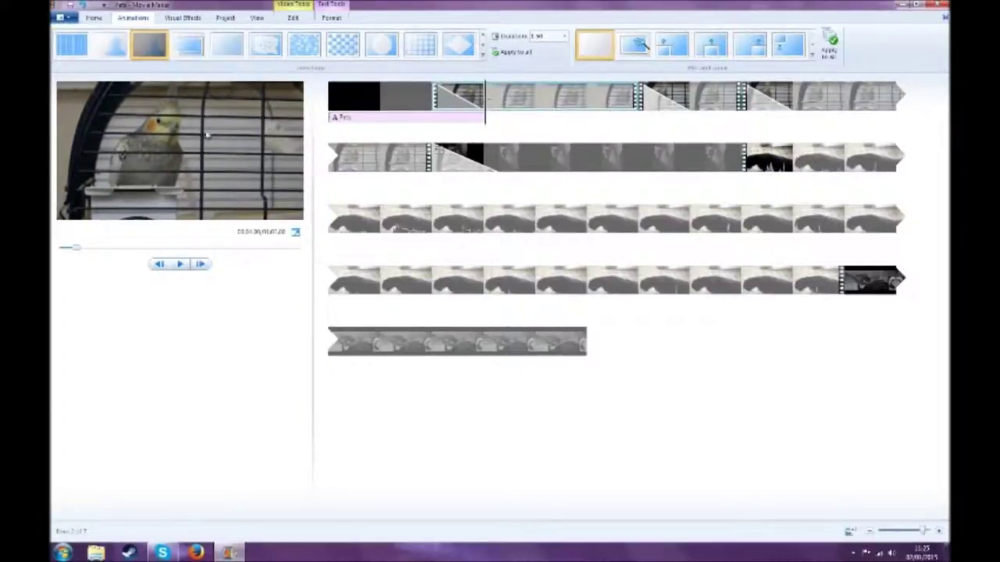
click(498, 102)
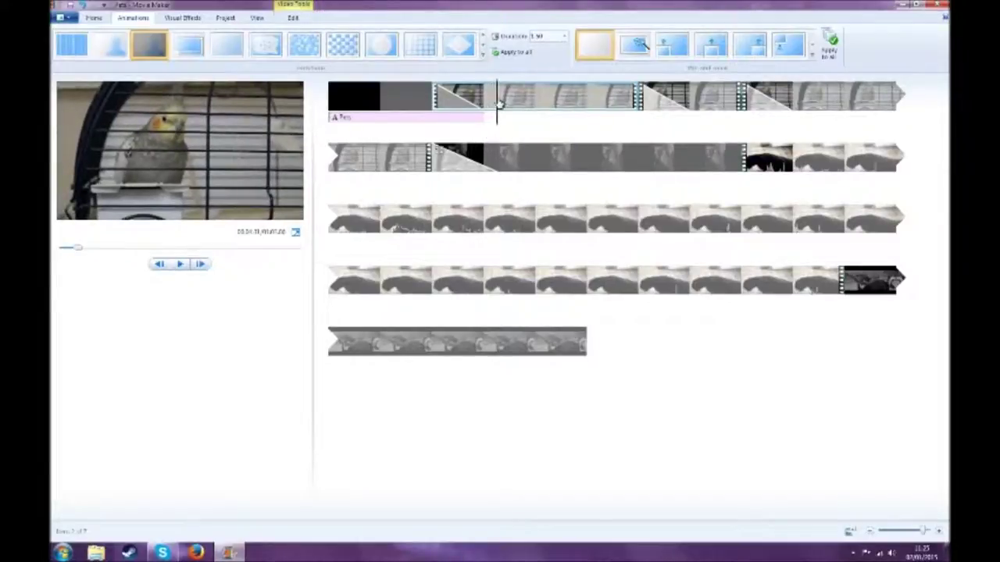
click(102, 22)
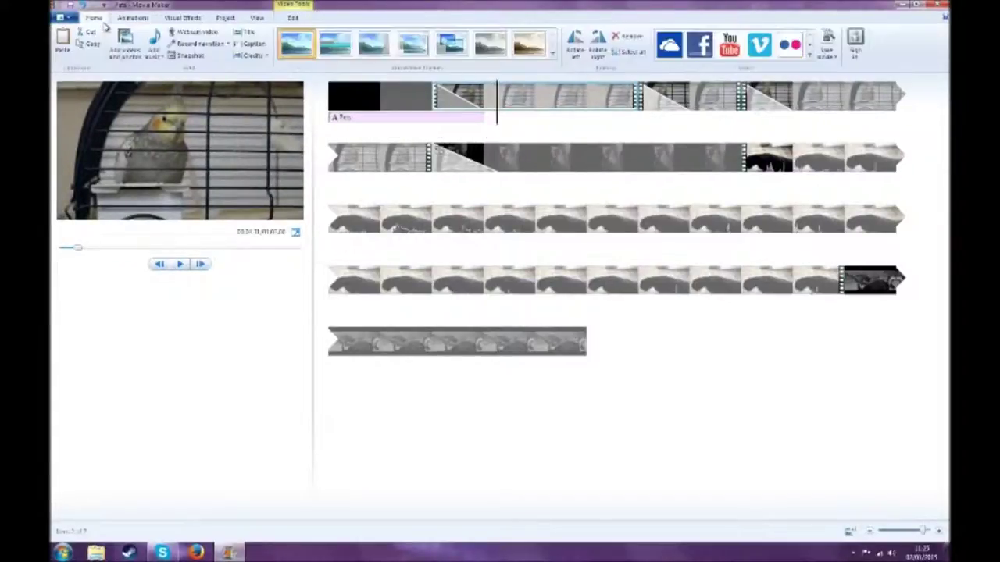
Step: Add a caption, replace its placeholder text with 'Sunny', and drag it lower-right on the parrot clip
click(251, 47)
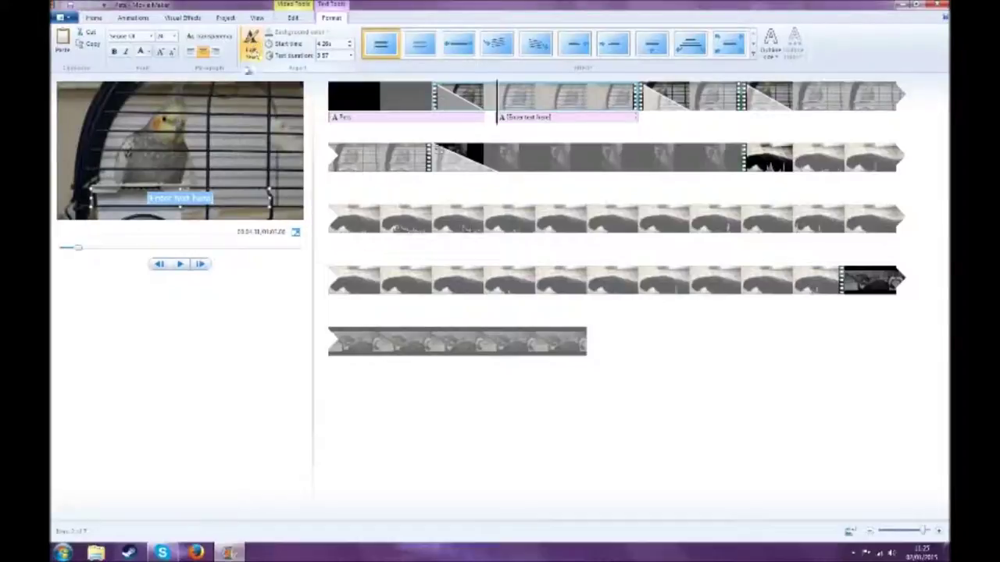
click(182, 195)
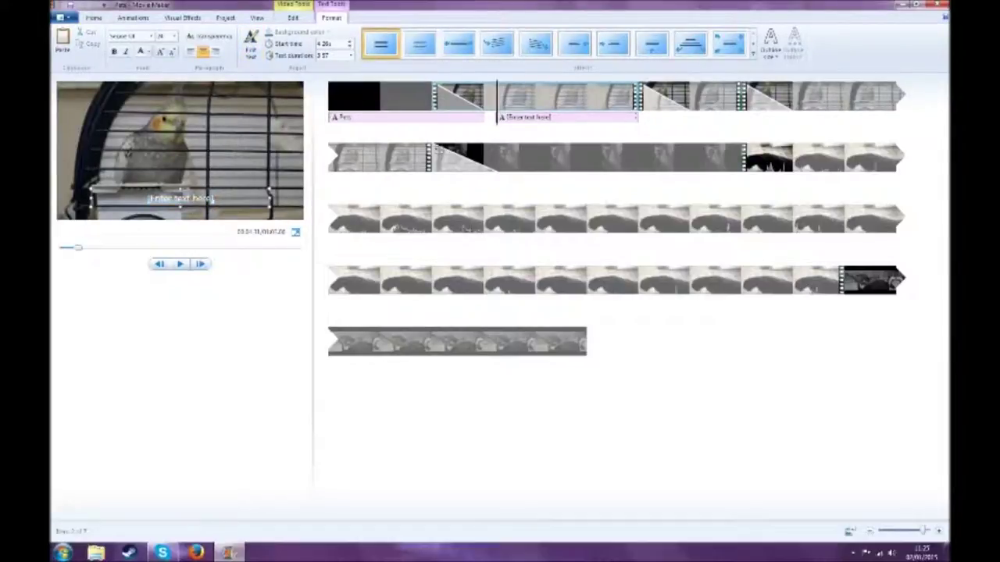
key(ctrl+a)
key(BackSpace)
drag(232, 190, 320, 195)
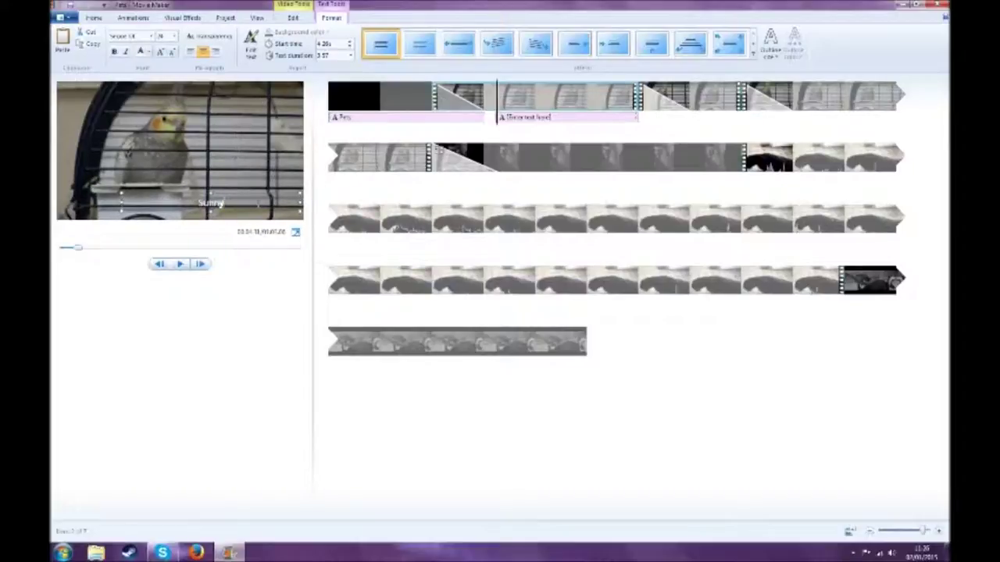
key(ctrl+a)
Step: Enlarge the Sunny caption's font, then try red and then purple as its colour
click(173, 37)
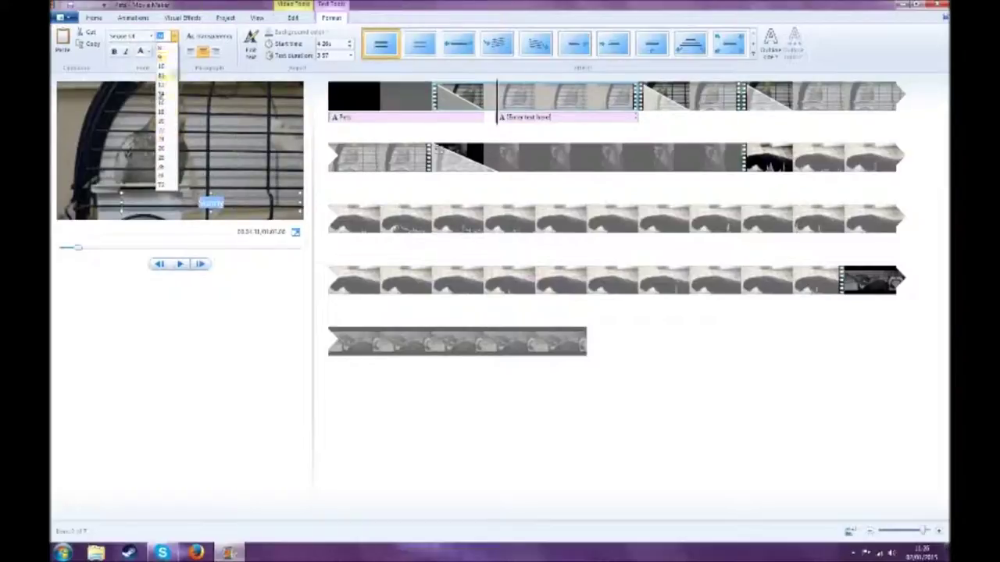
click(163, 172)
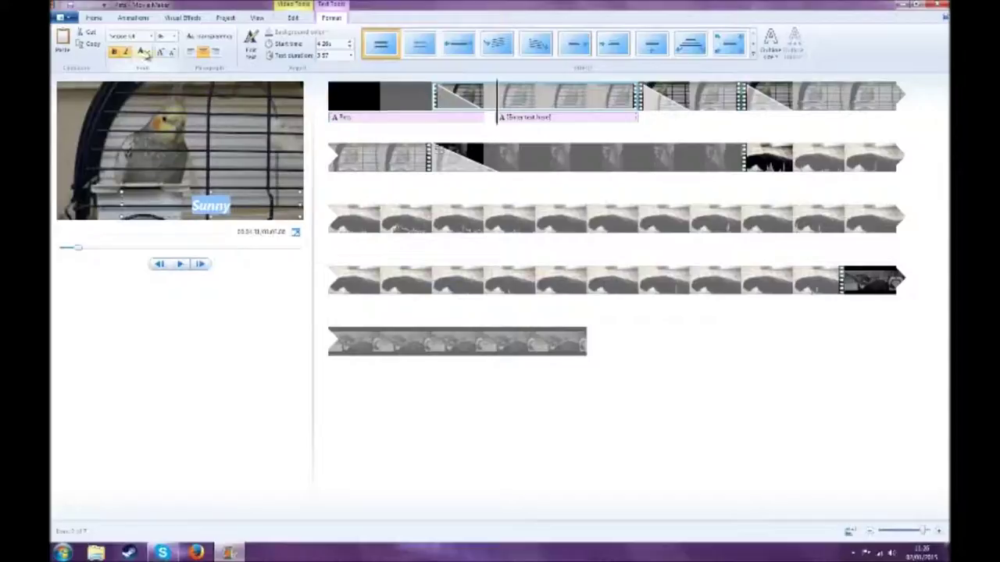
click(269, 191)
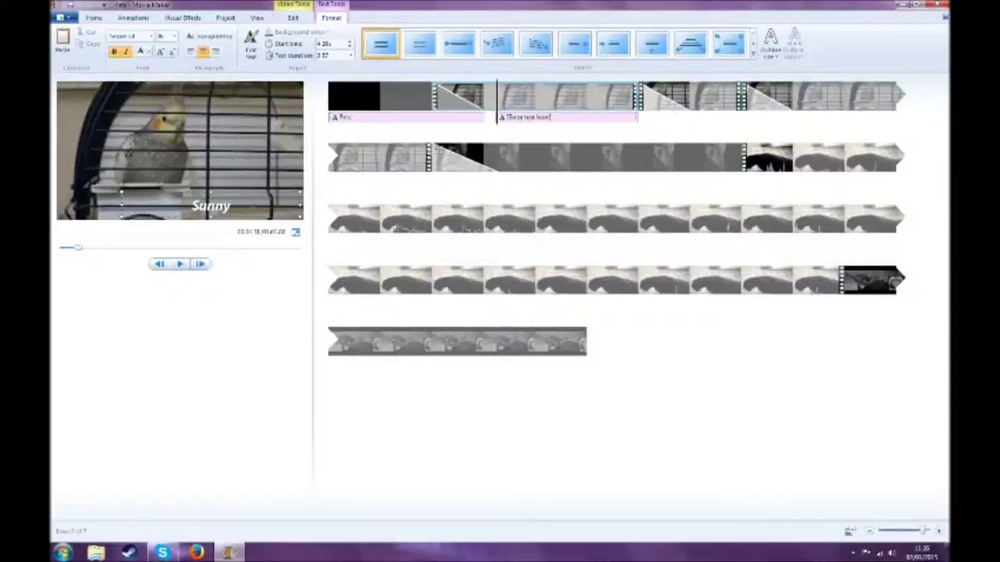
key(ctrl+a)
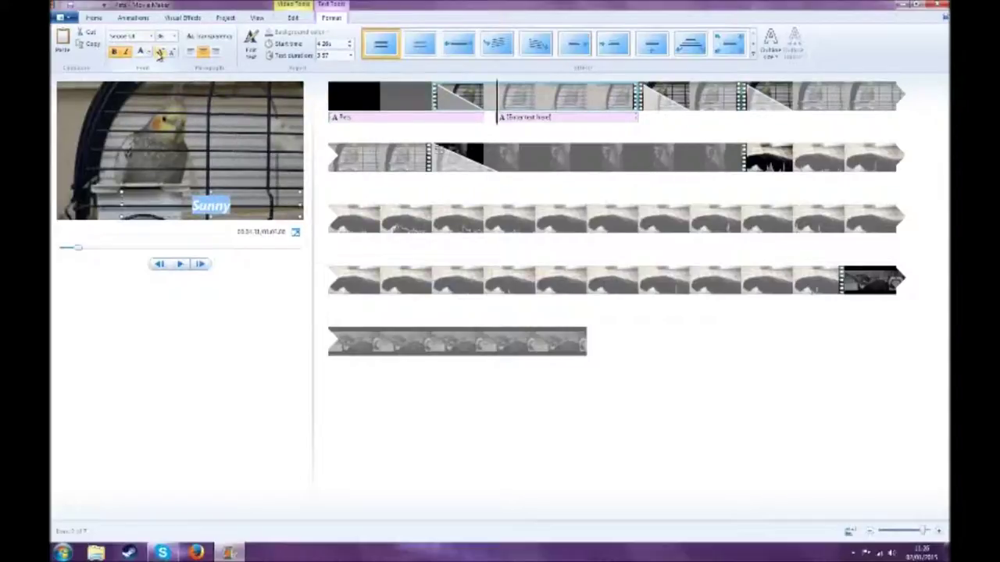
click(147, 52)
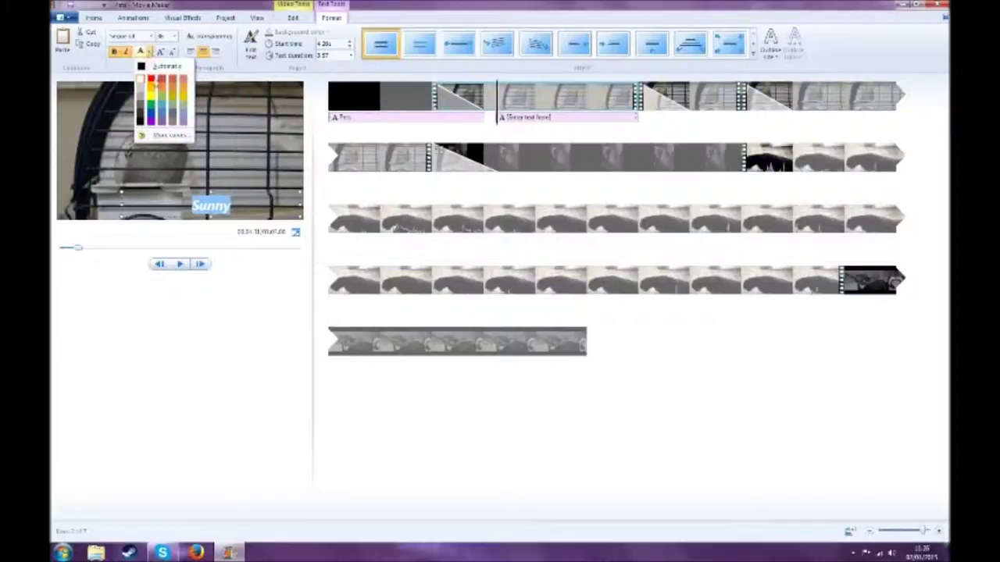
click(152, 80)
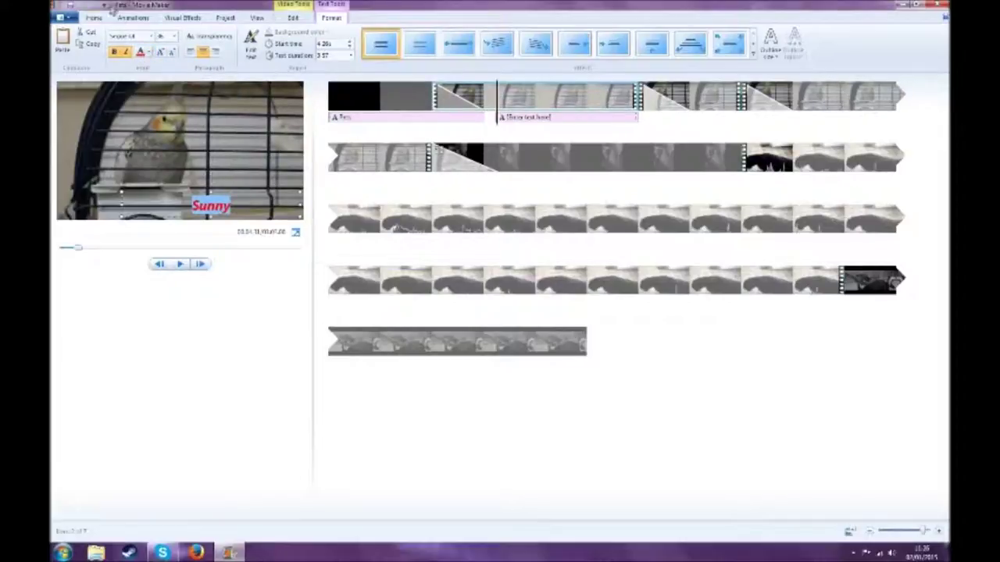
click(148, 52)
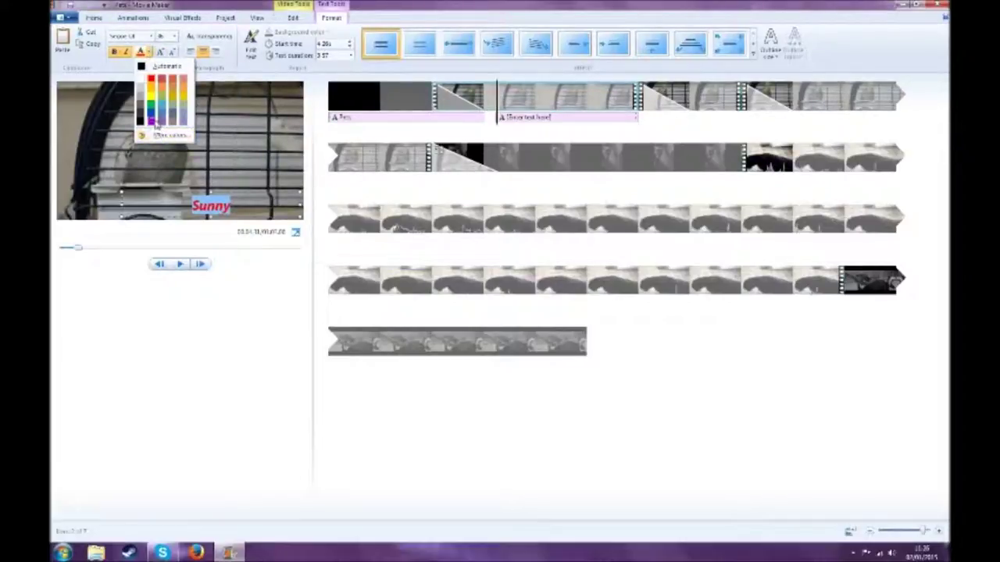
click(153, 121)
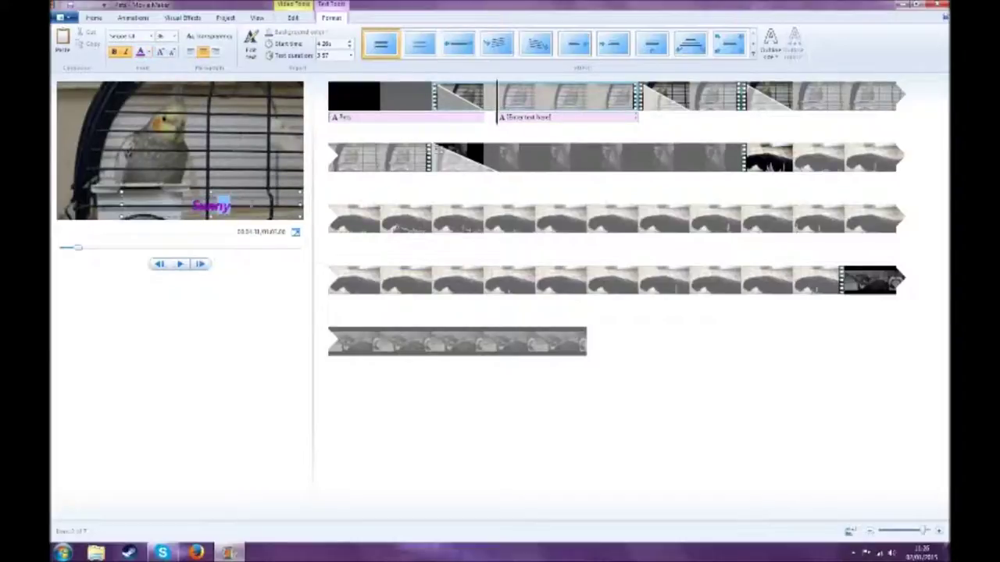
Step: Make the Sunny caption much larger and set the word back to red
click(173, 36)
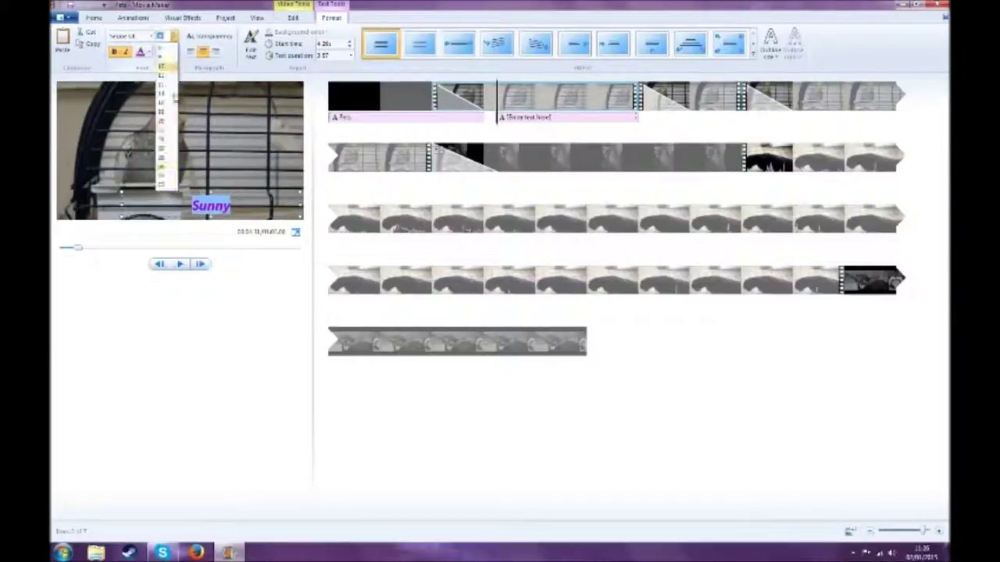
click(168, 189)
double_click(238, 189)
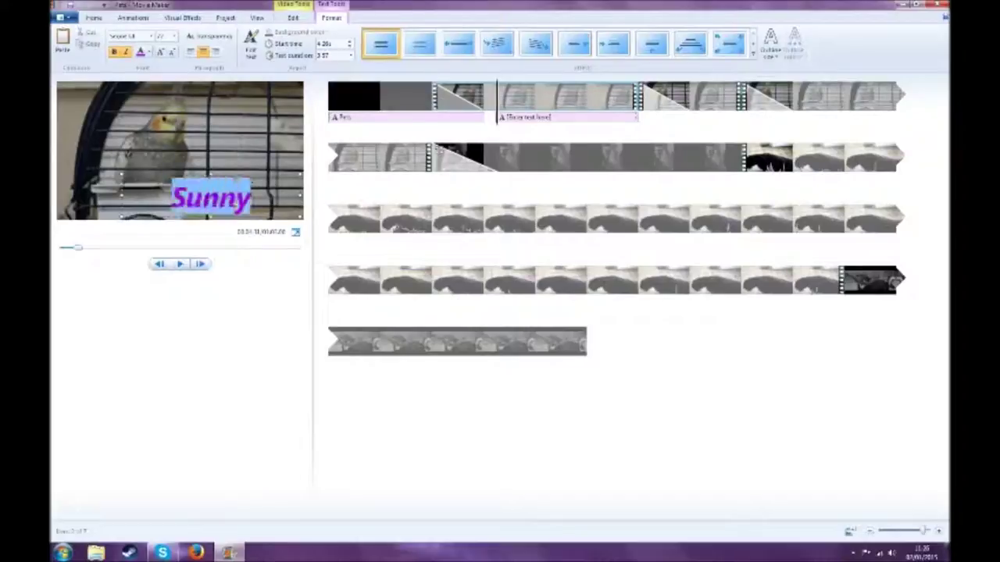
click(148, 52)
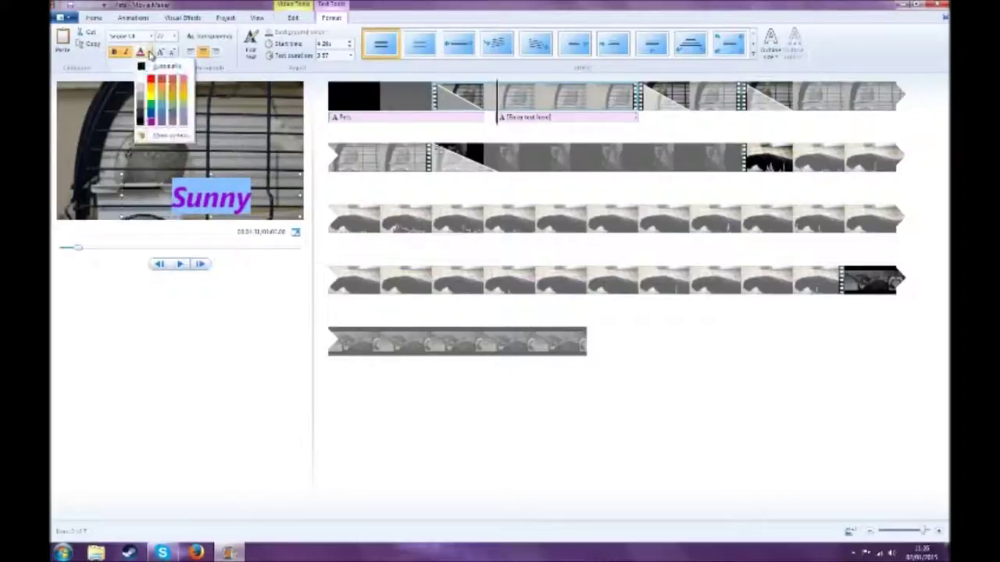
click(183, 132)
click(148, 51)
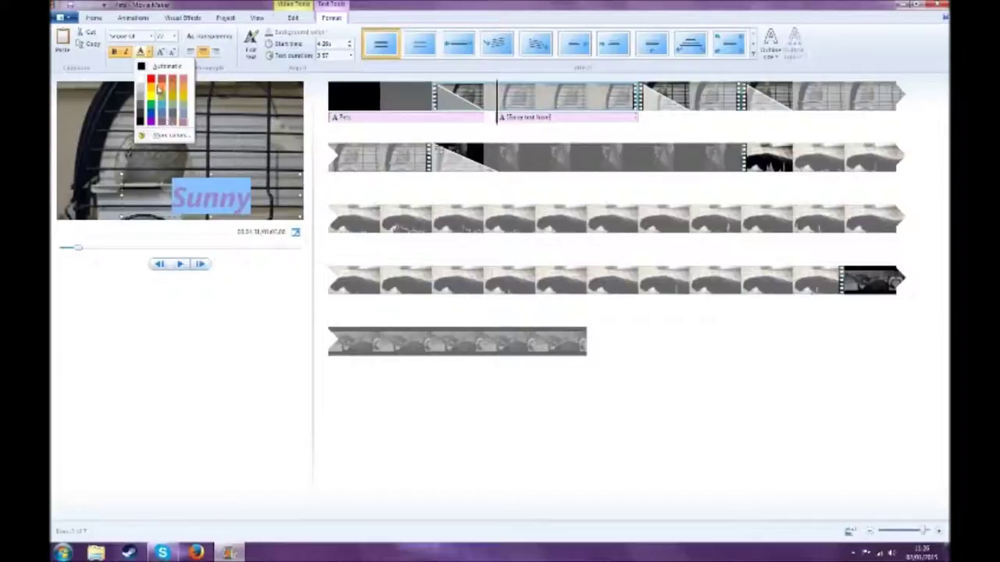
click(155, 83)
click(218, 178)
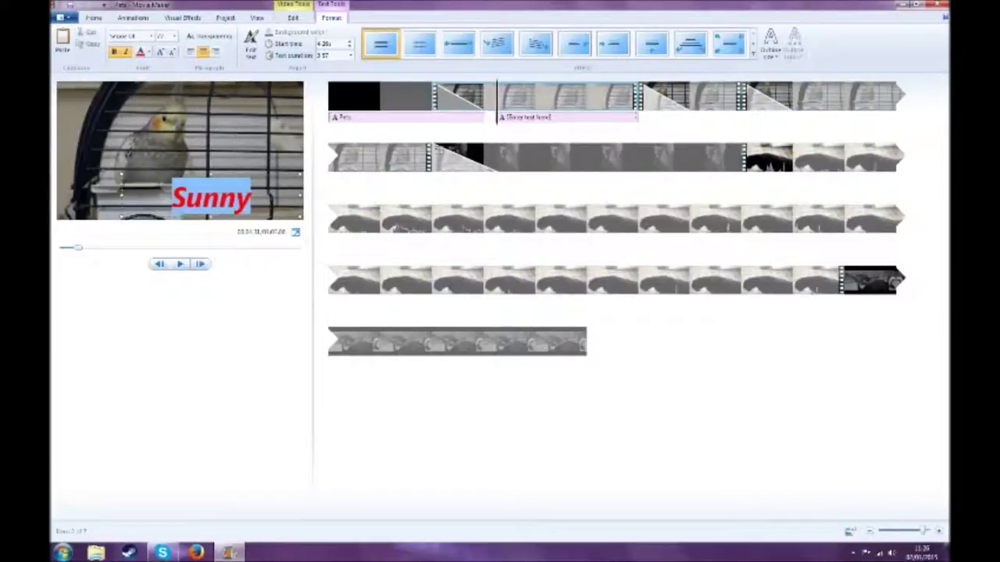
click(250, 132)
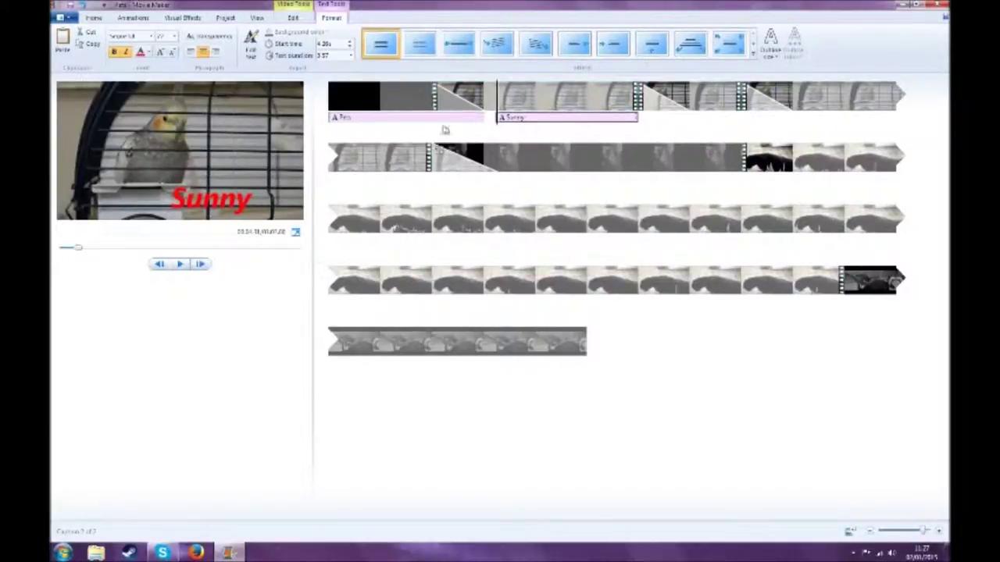
Step: Preview the movie, apply an animation effect to the Sunny caption, and play it again
click(248, 132)
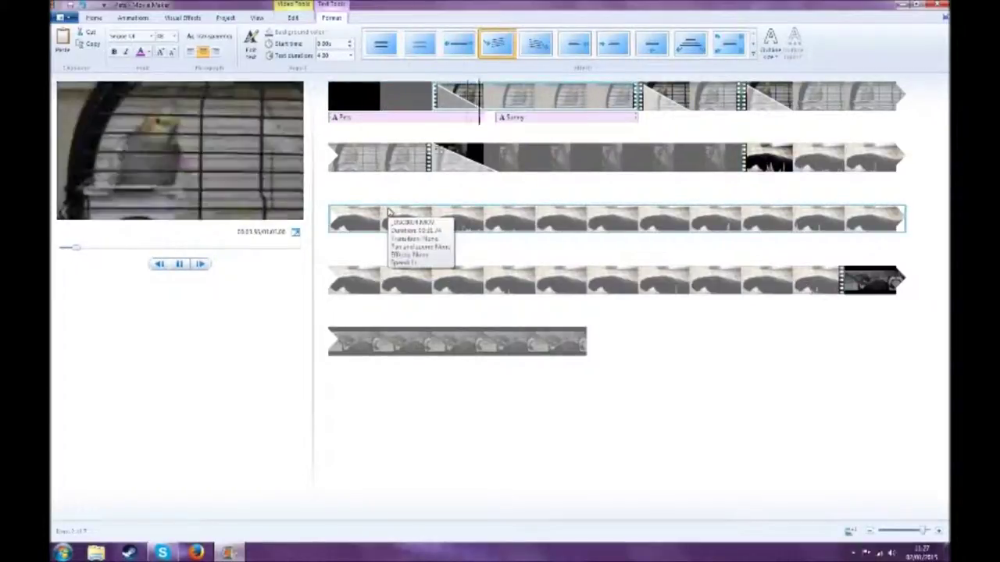
key(space)
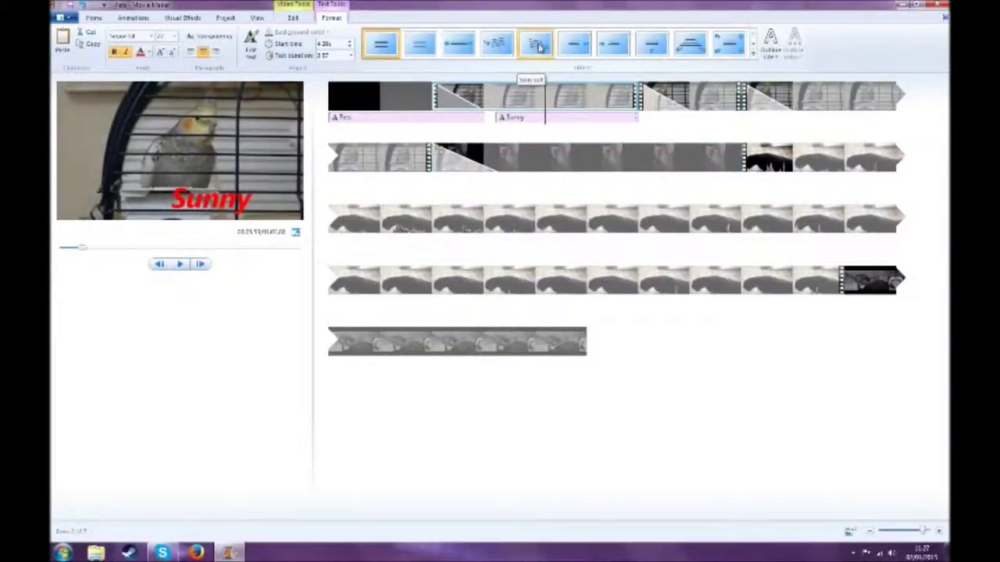
click(538, 45)
key(space)
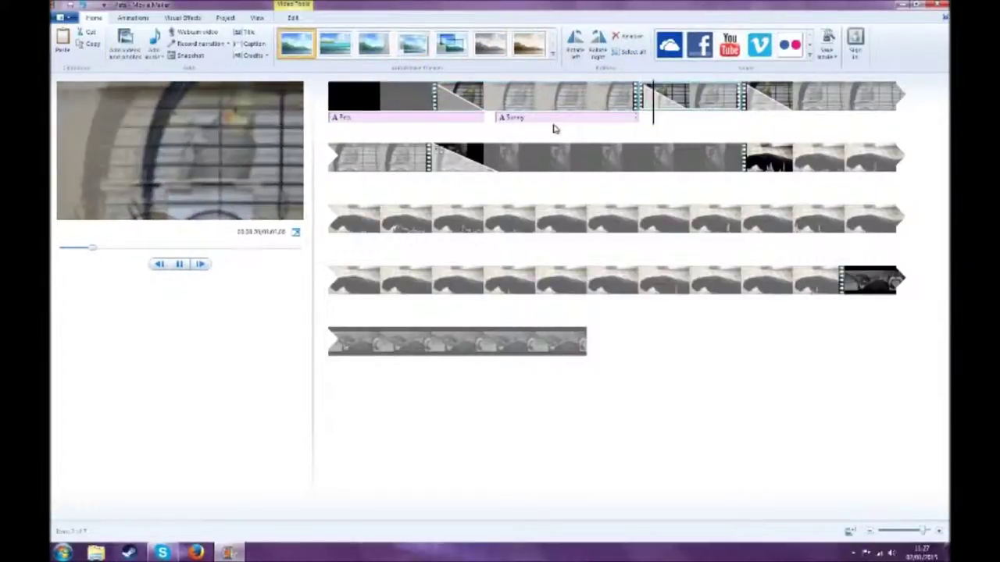
click(525, 160)
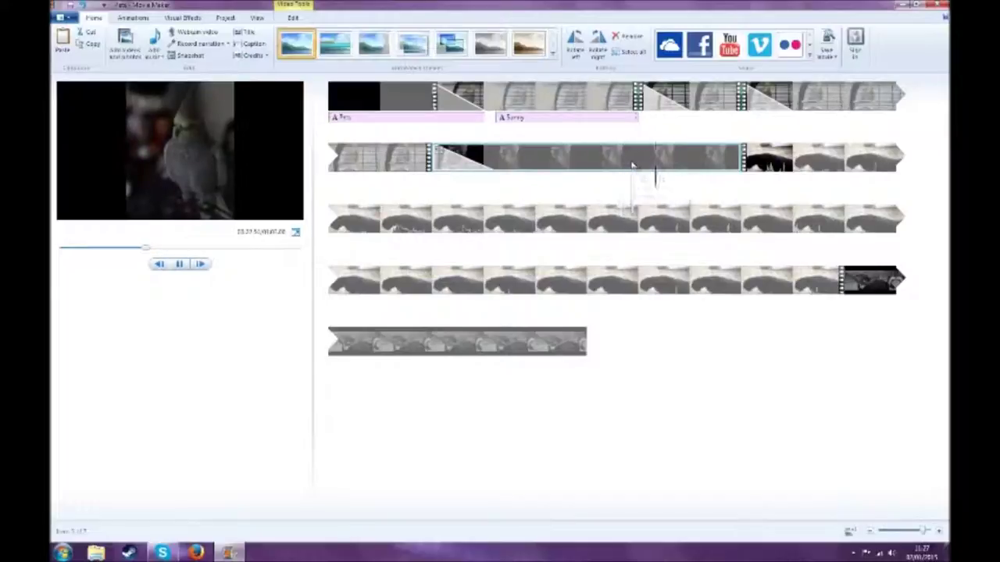
click(746, 161)
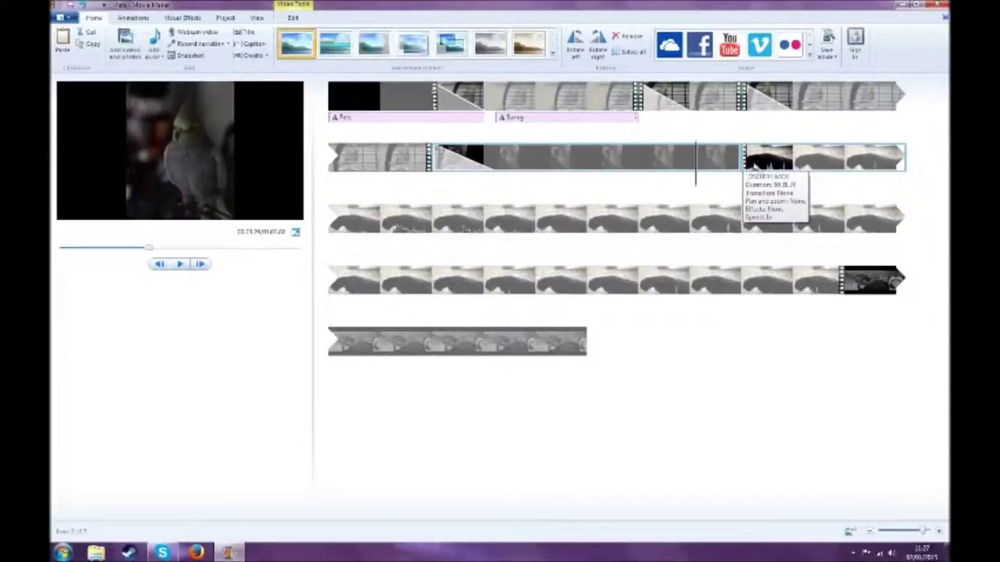